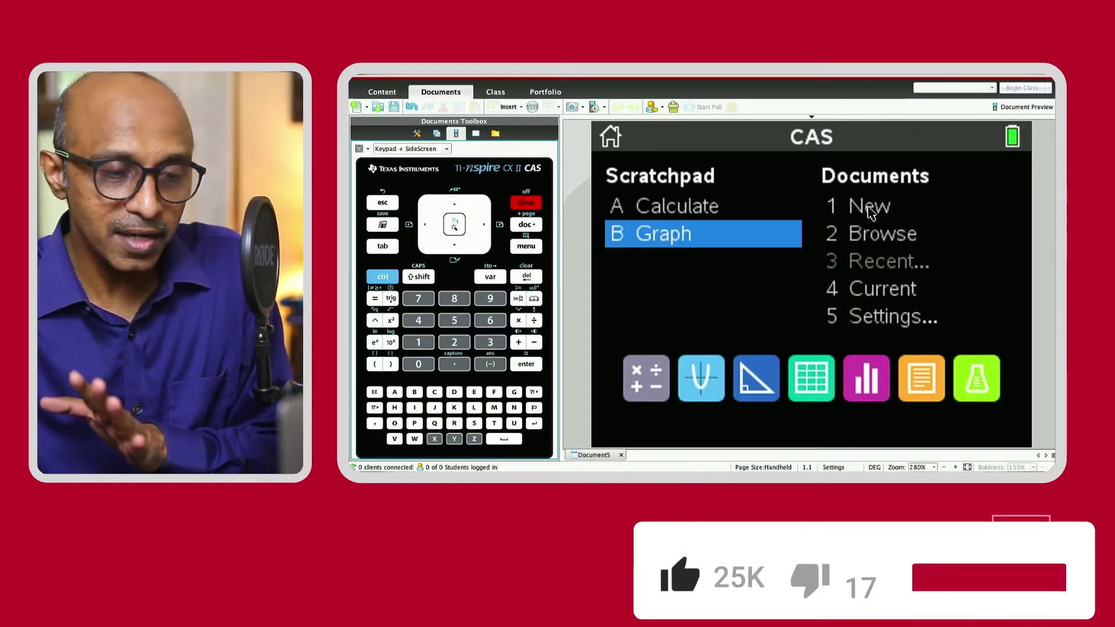
Discard the previous document without saving and make page 1.1 a Calculator page.
click(871, 332)
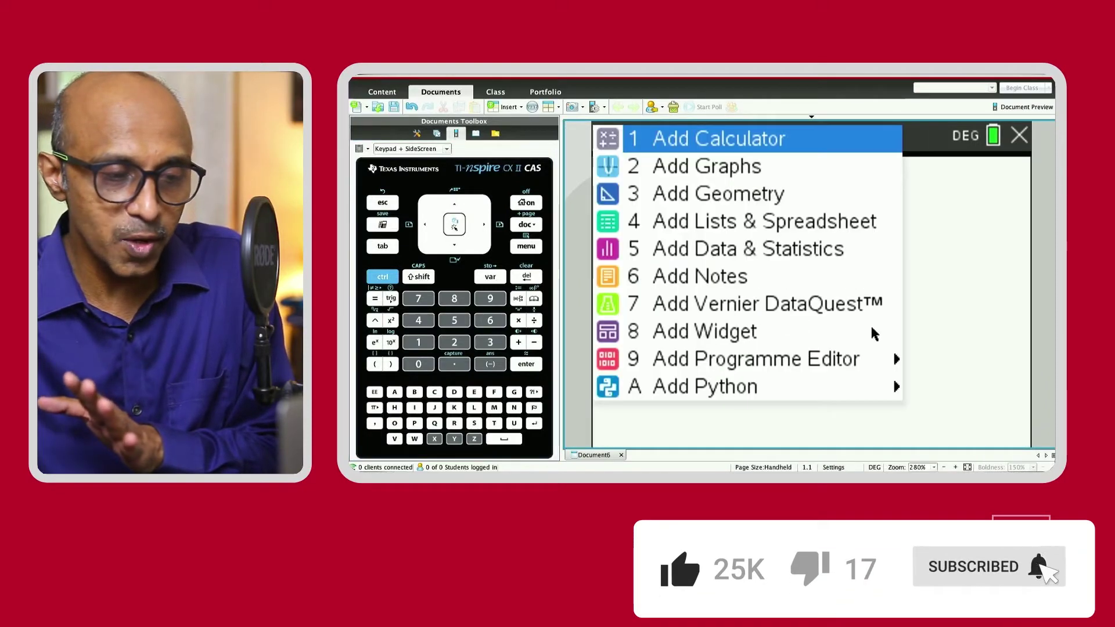
click(794, 146)
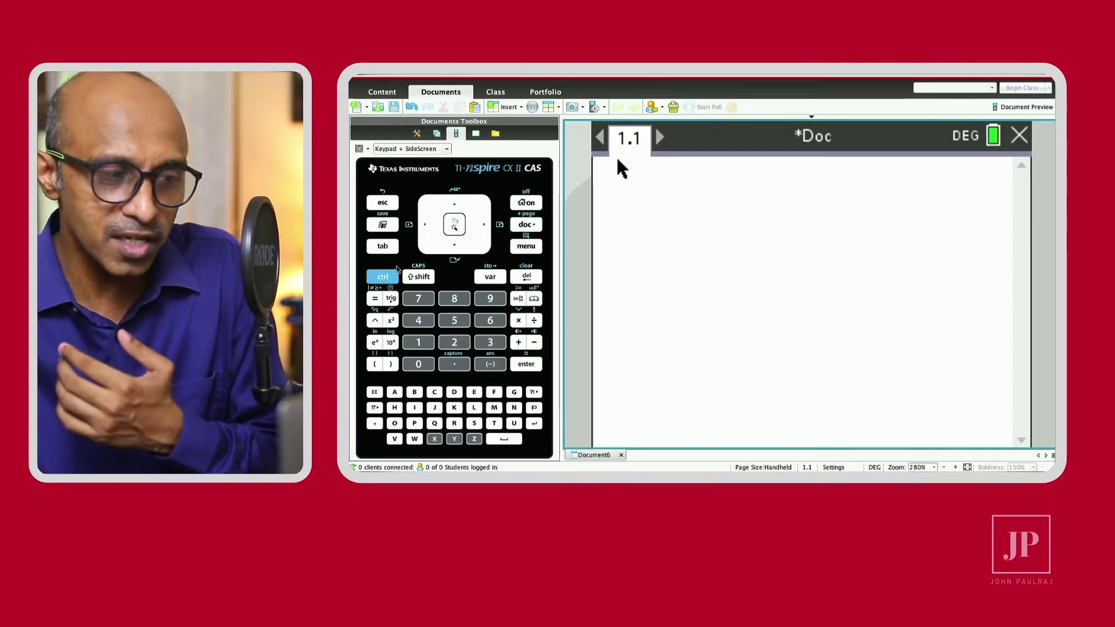
Insert page 1.2 as a Graphs page, then check tabs 1.1 and 1.2.
click(383, 277)
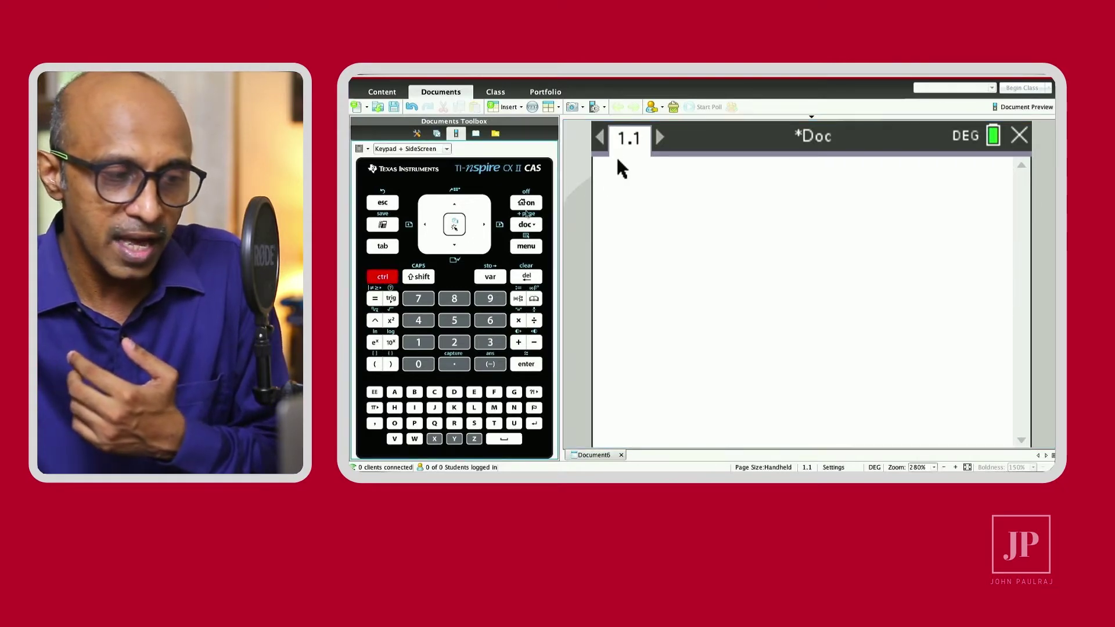
click(529, 224)
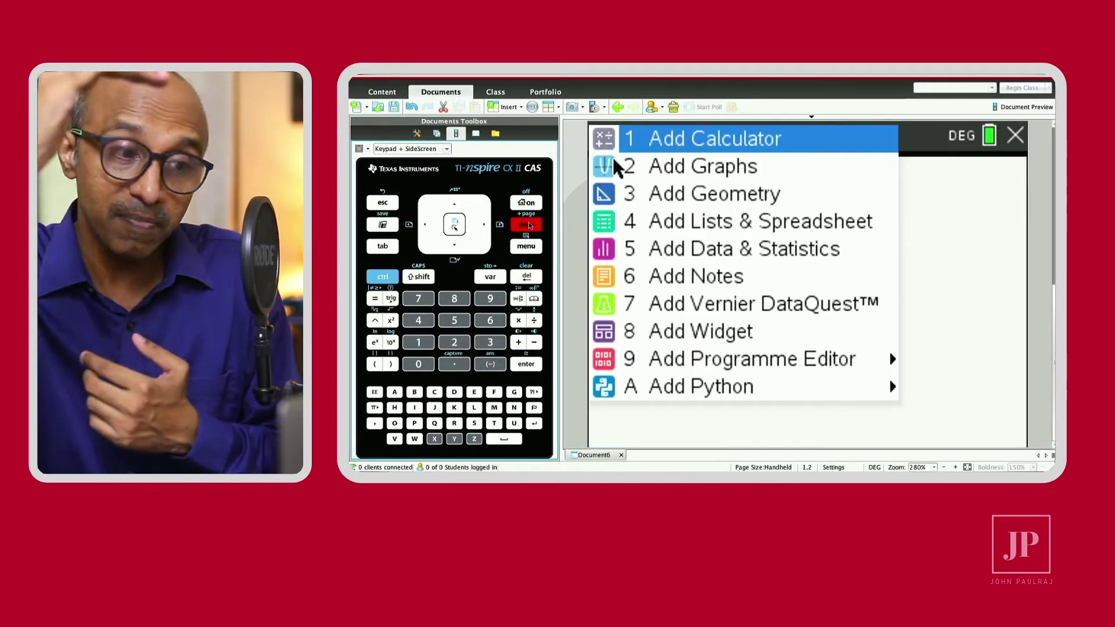
click(705, 169)
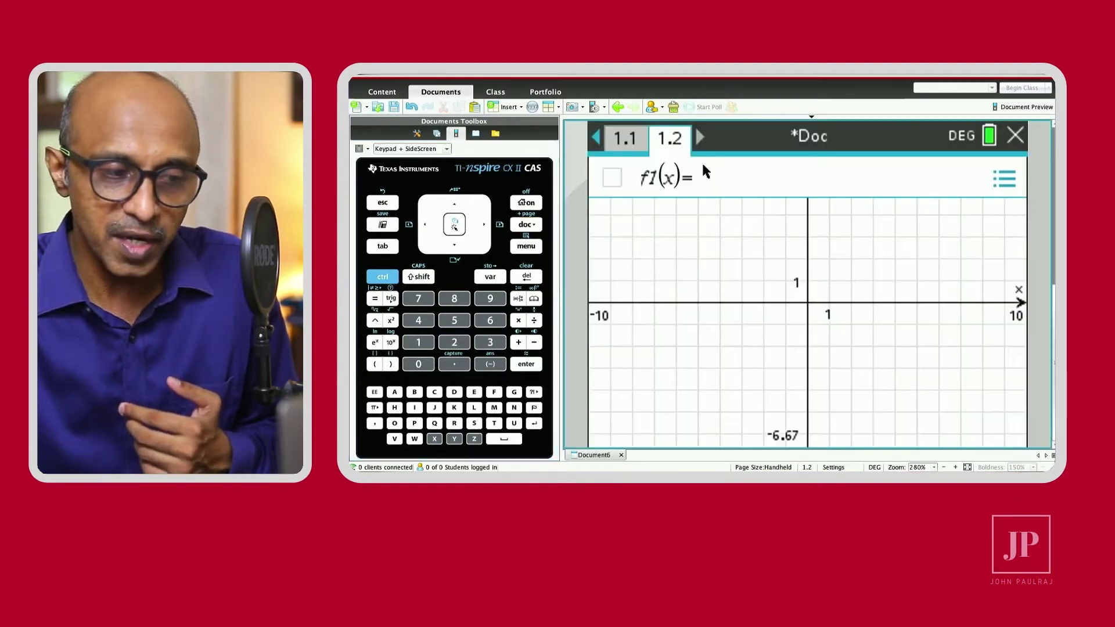
click(624, 139)
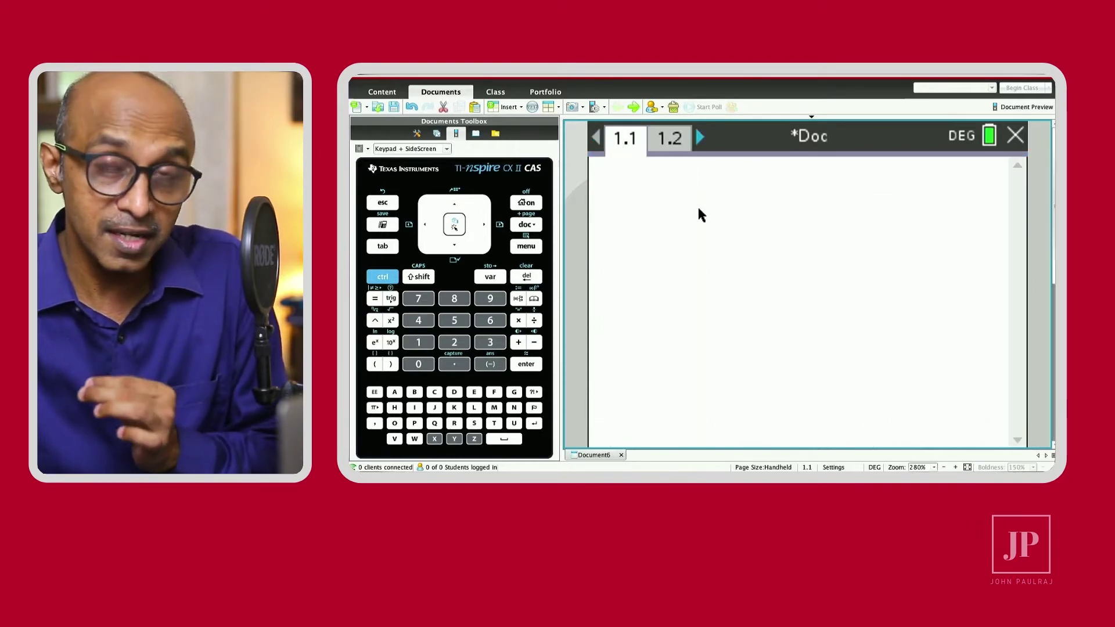
click(673, 142)
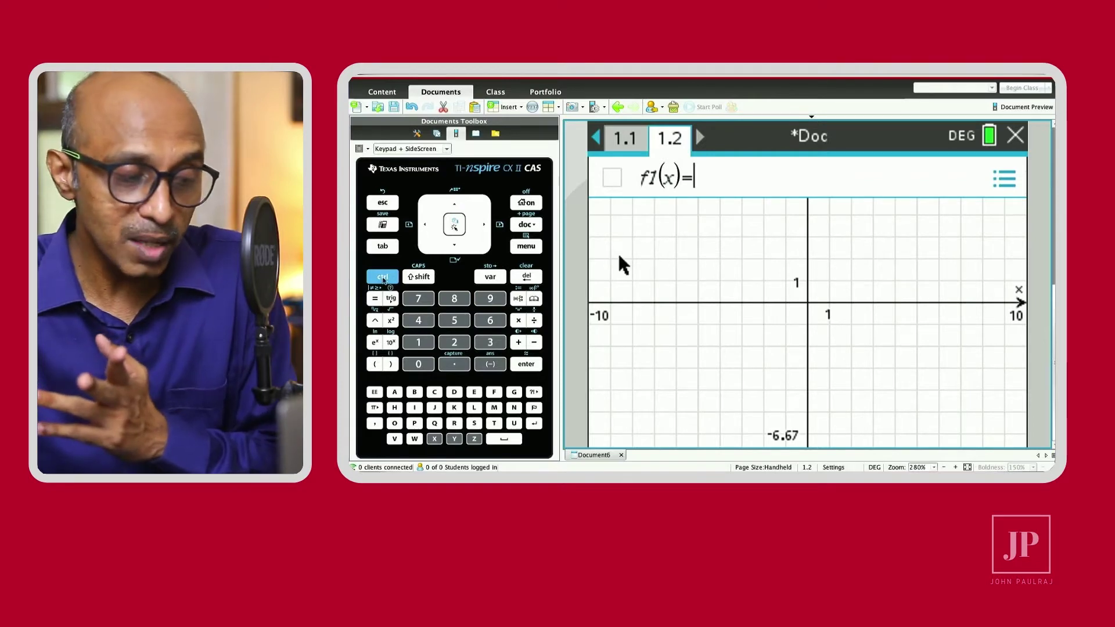
Insert a third page, 1.3, as a Lists & Spreadsheet page.
key(ctrl+i)
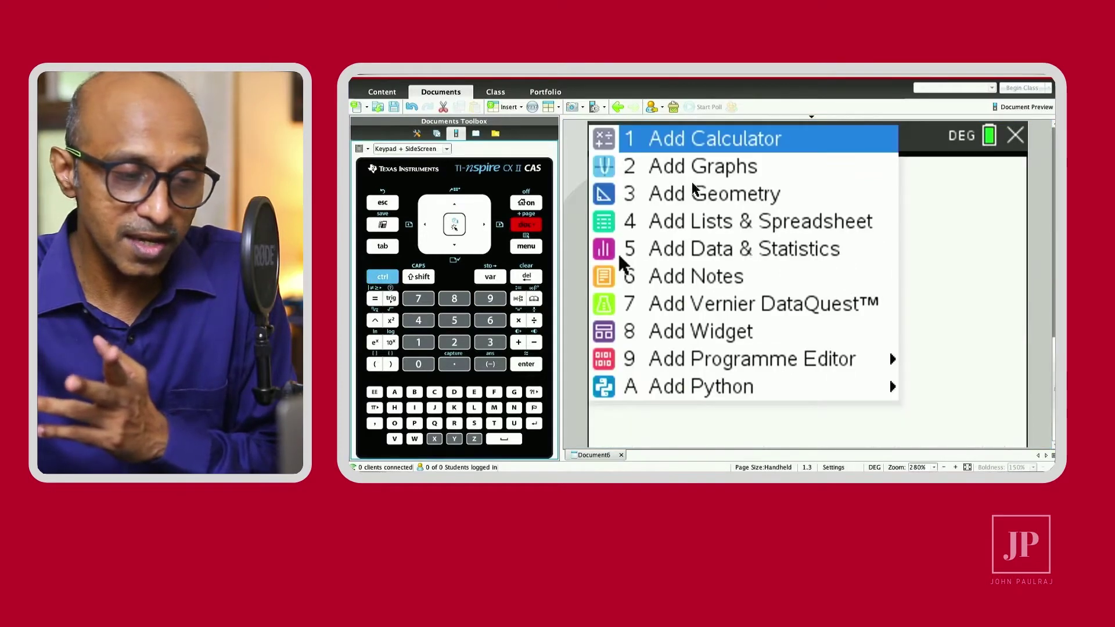
click(768, 225)
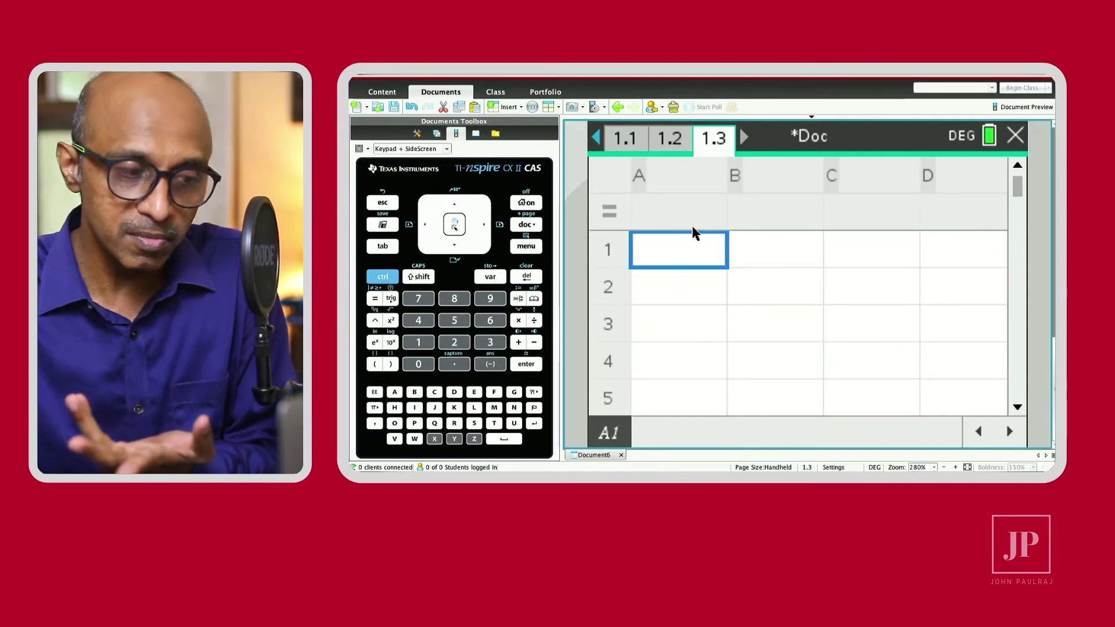
Insert a second problem and make its first page, 2.1, a Calculator page.
click(537, 226)
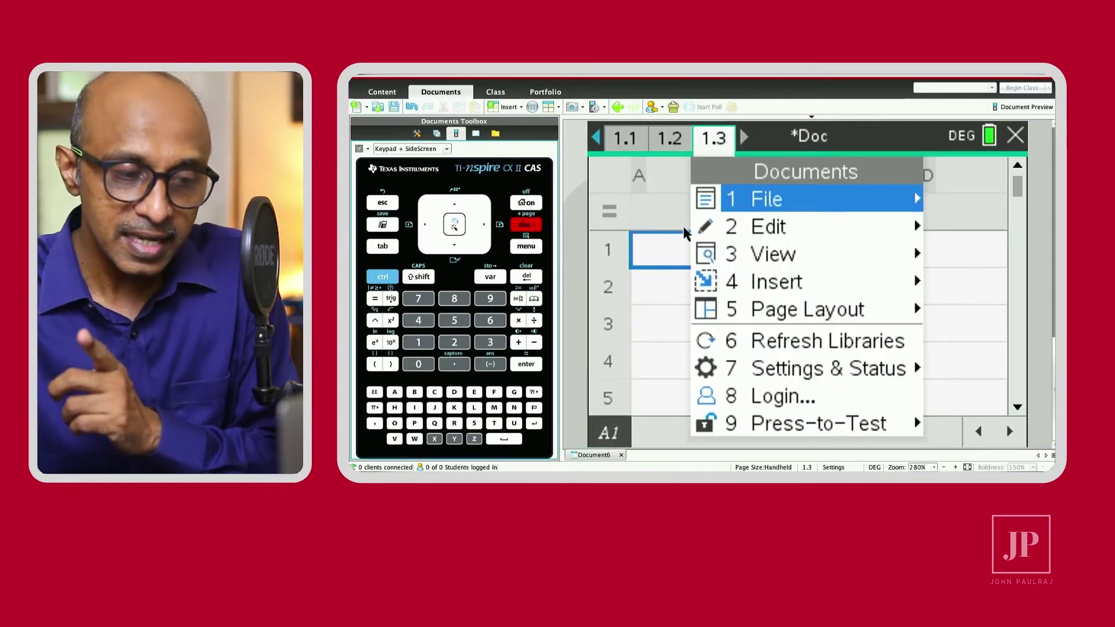
click(752, 283)
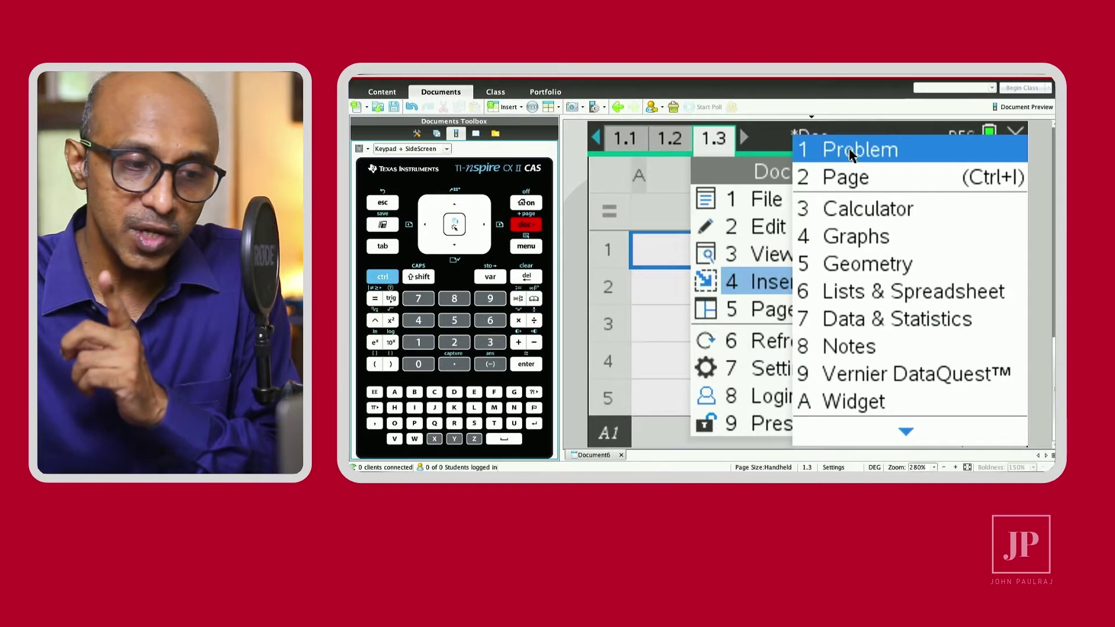
click(850, 150)
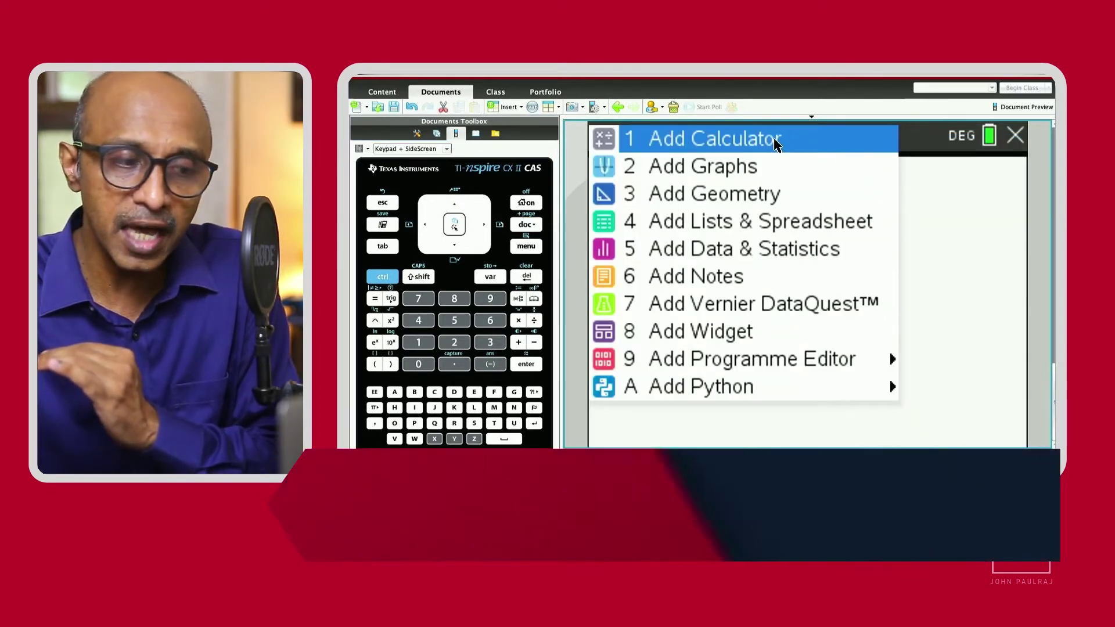
click(776, 142)
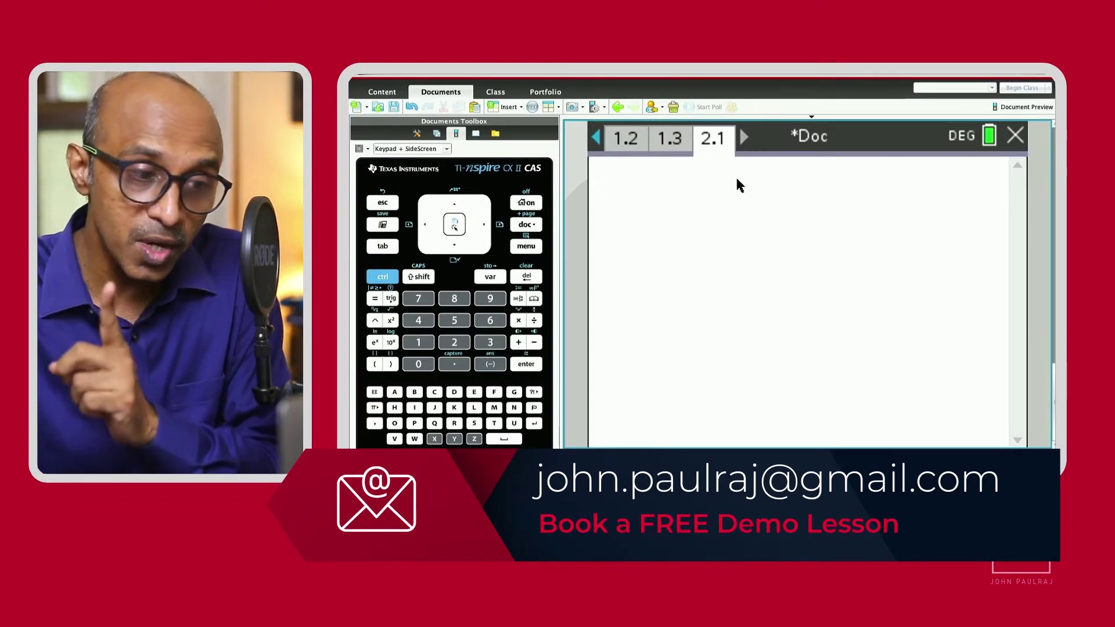
click(594, 138)
click(595, 138)
click(595, 139)
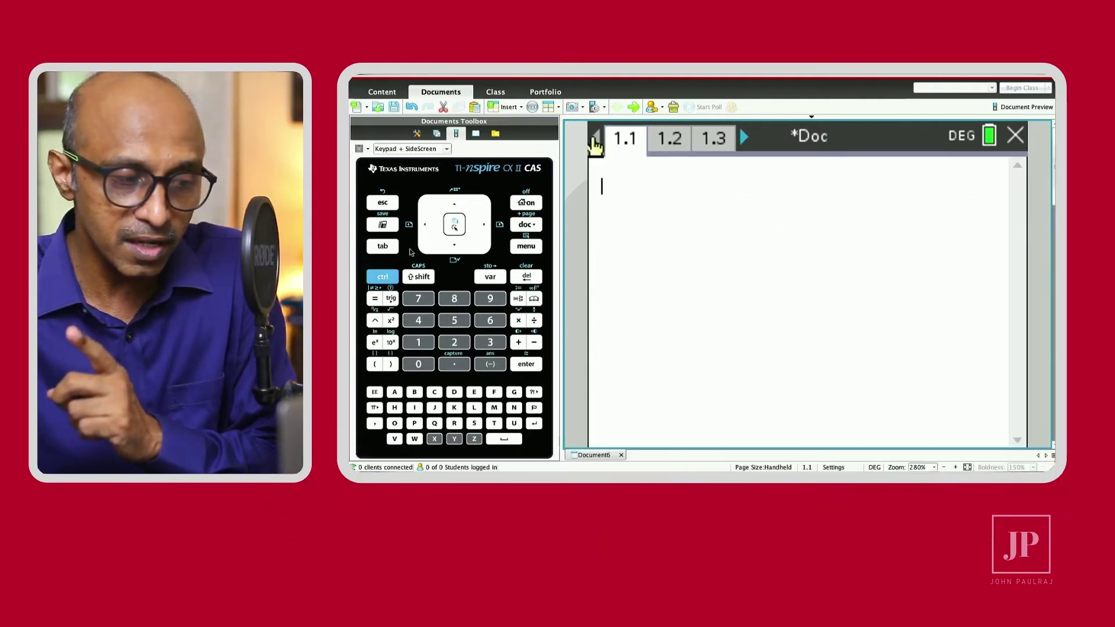
click(385, 277)
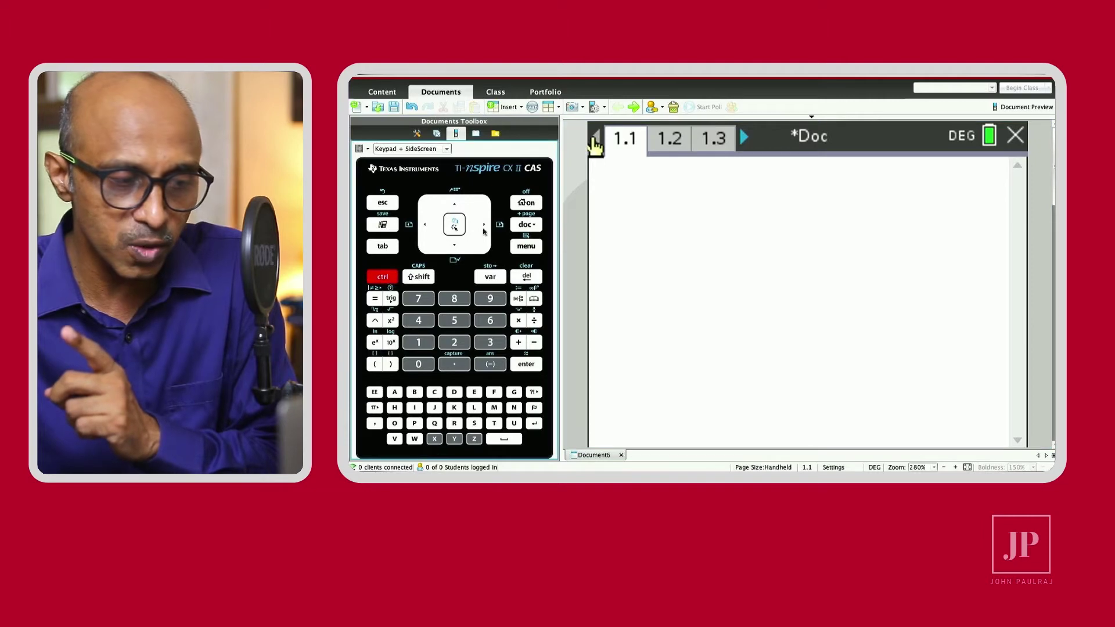
click(485, 228)
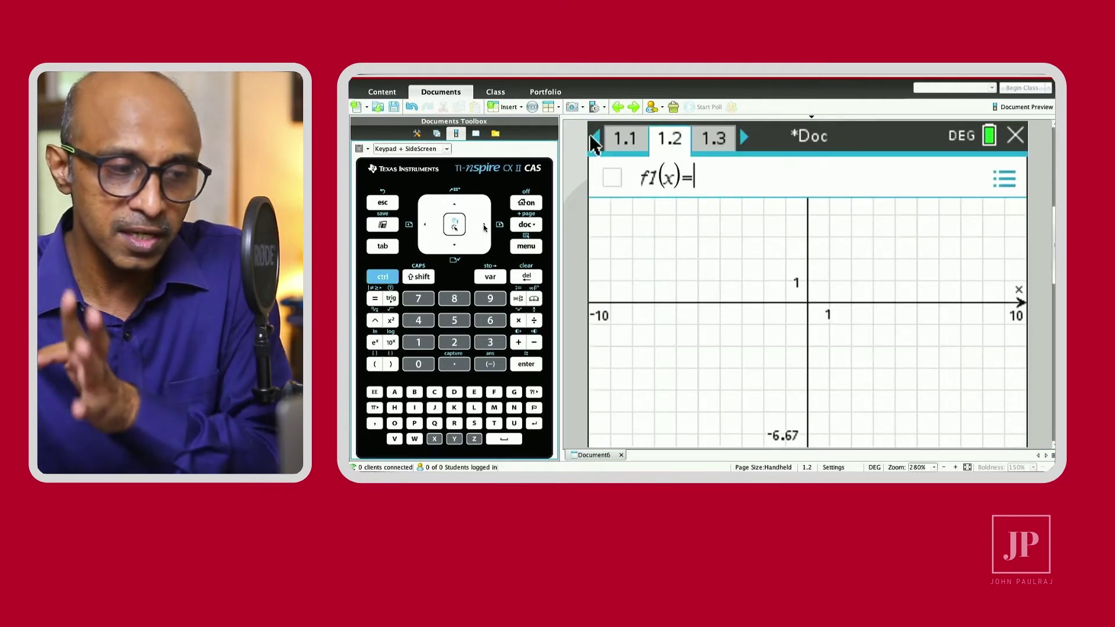
click(378, 279)
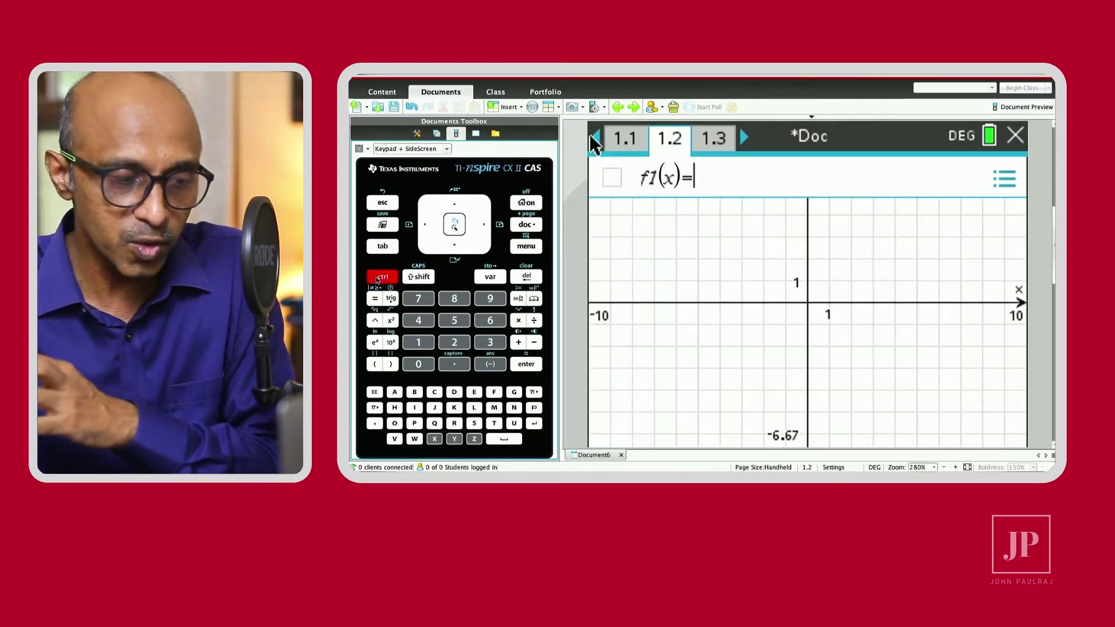
click(485, 229)
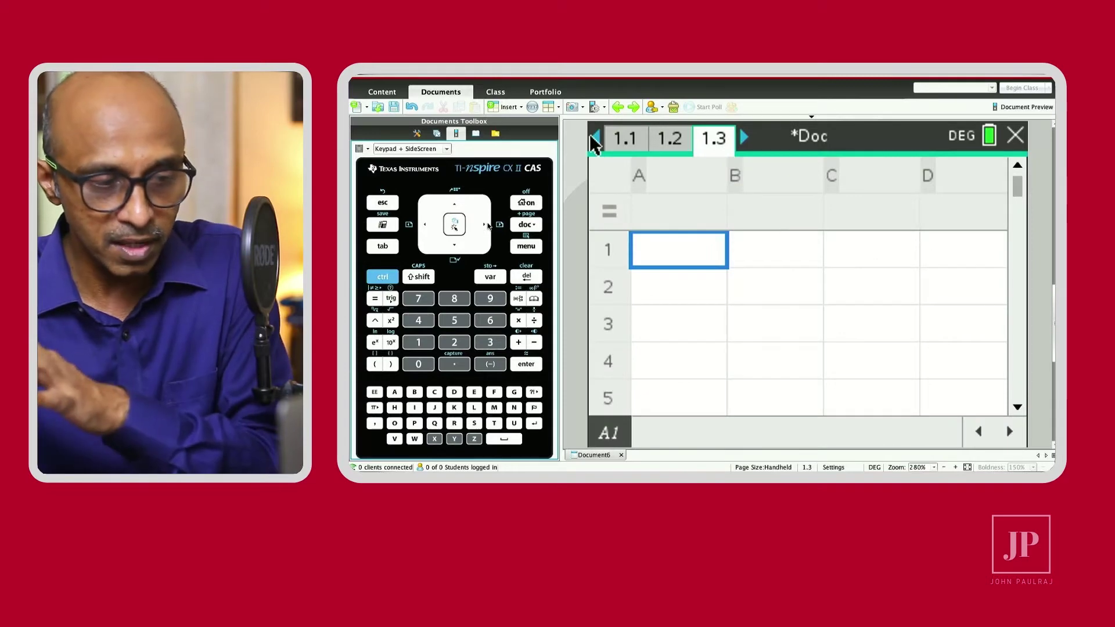
click(378, 278)
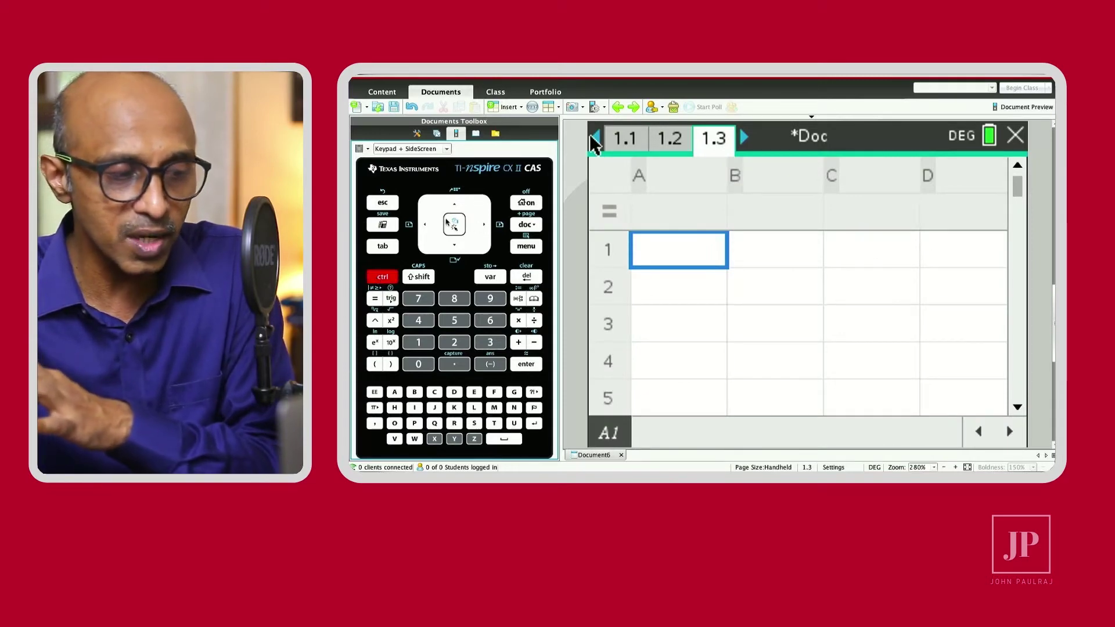
click(595, 140)
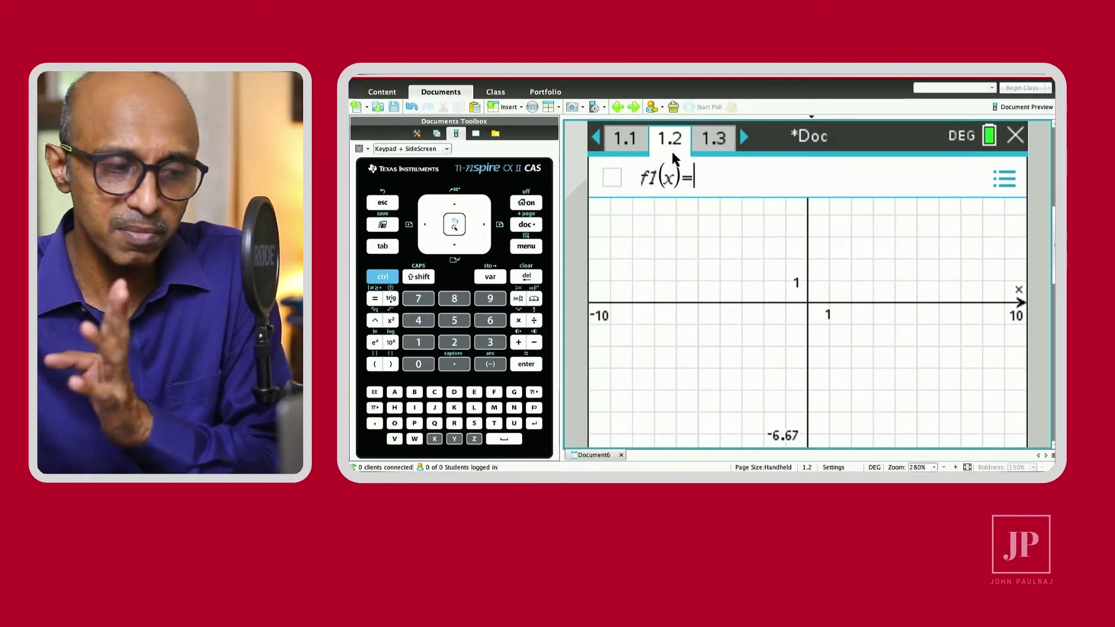
click(745, 140)
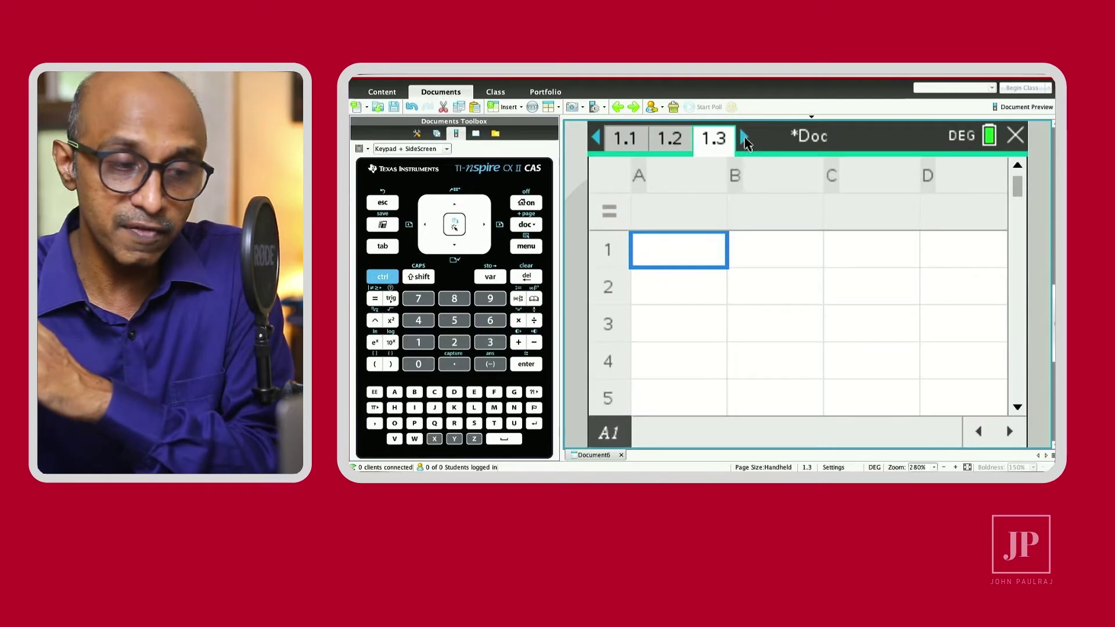
click(744, 139)
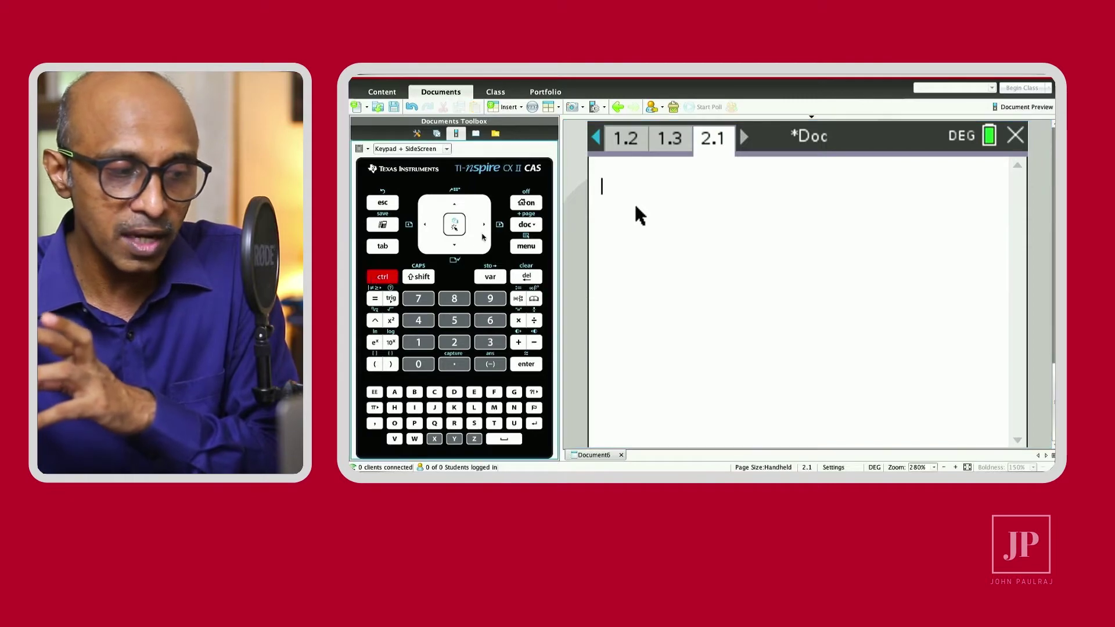
click(425, 227)
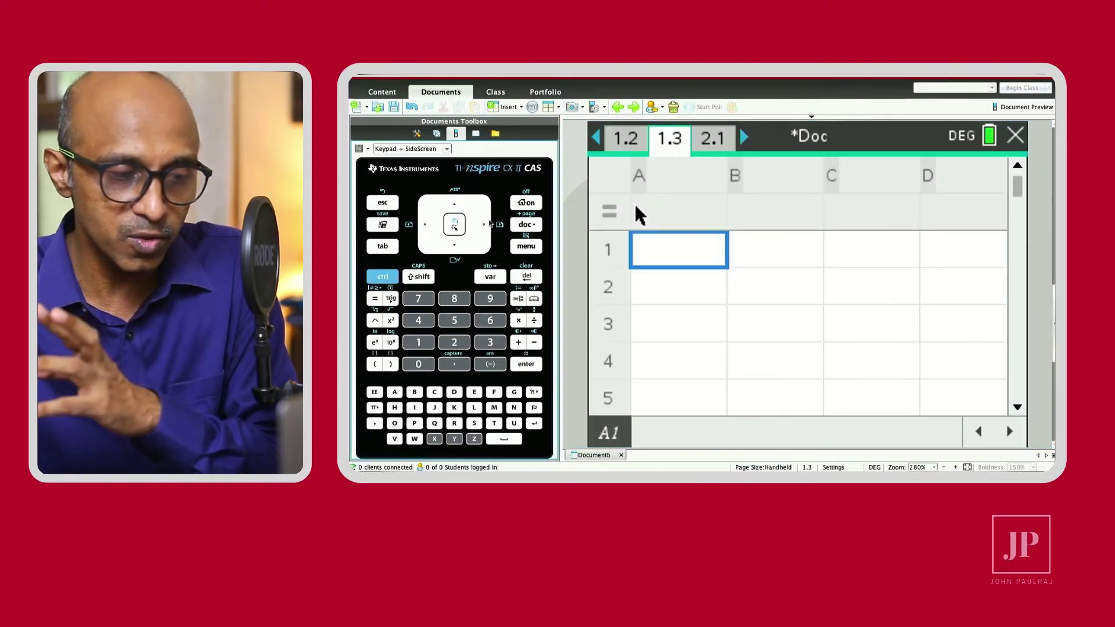
click(386, 282)
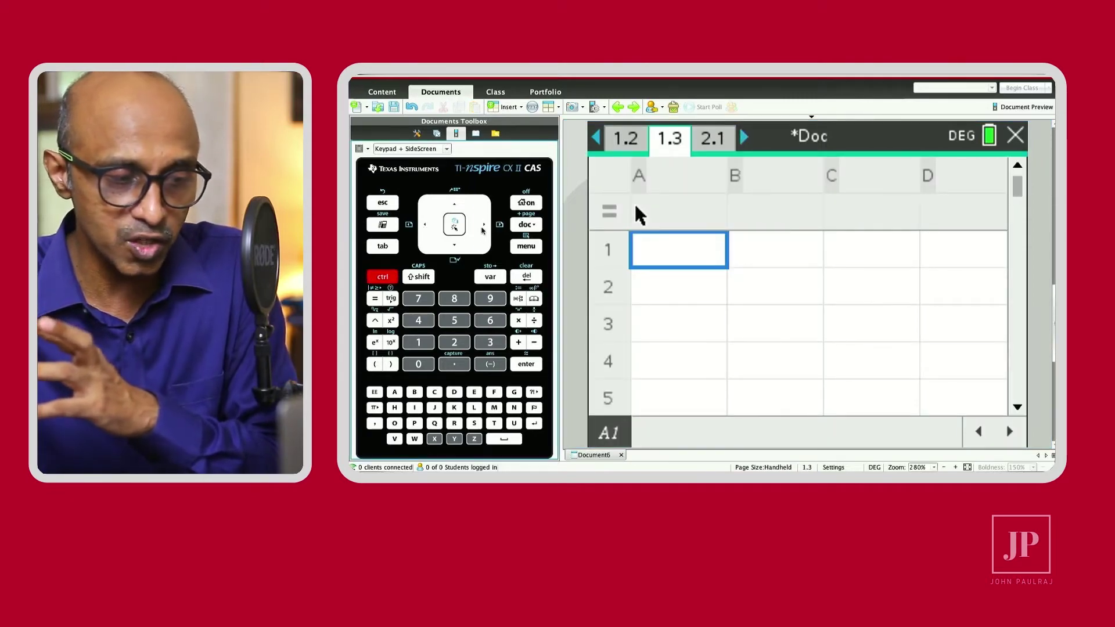
click(485, 226)
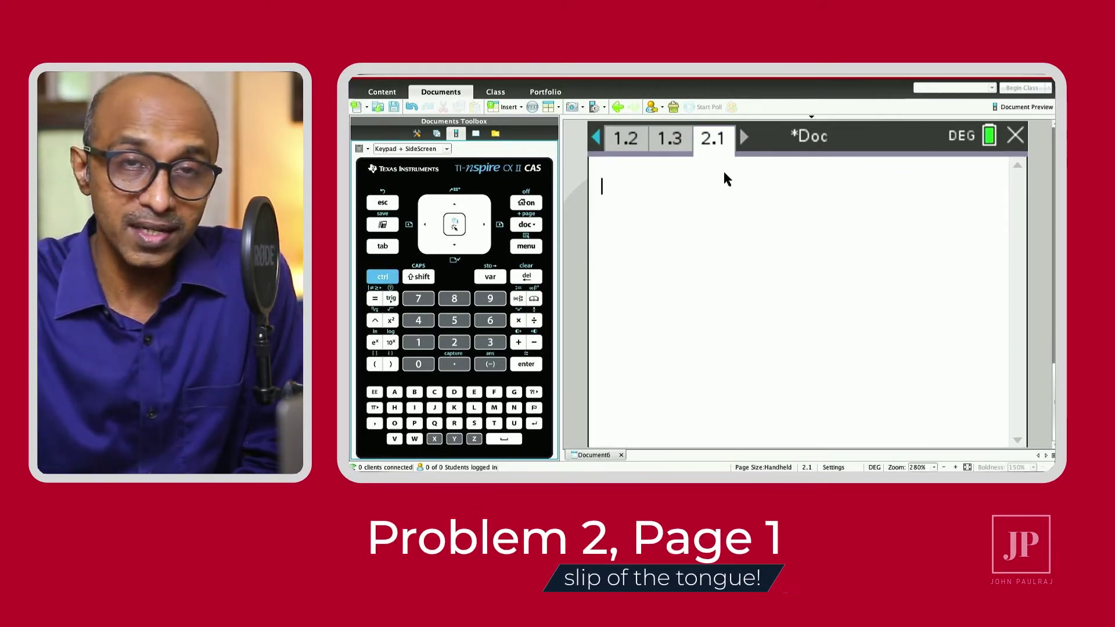
Insert page 2.2 into problem 2 as a Graphs page.
click(381, 277)
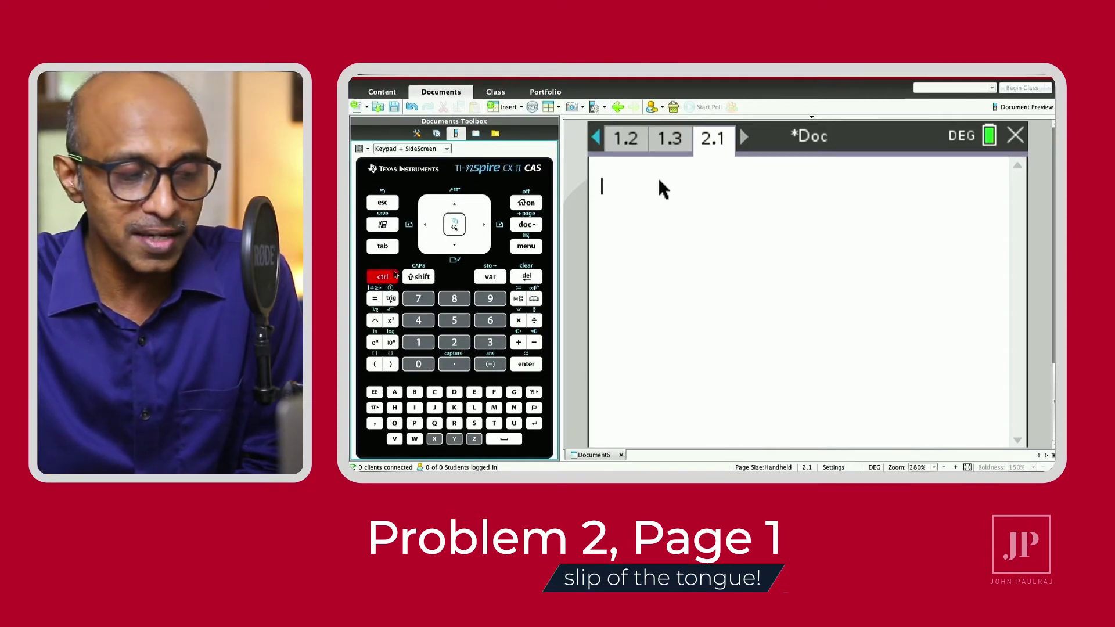
click(527, 225)
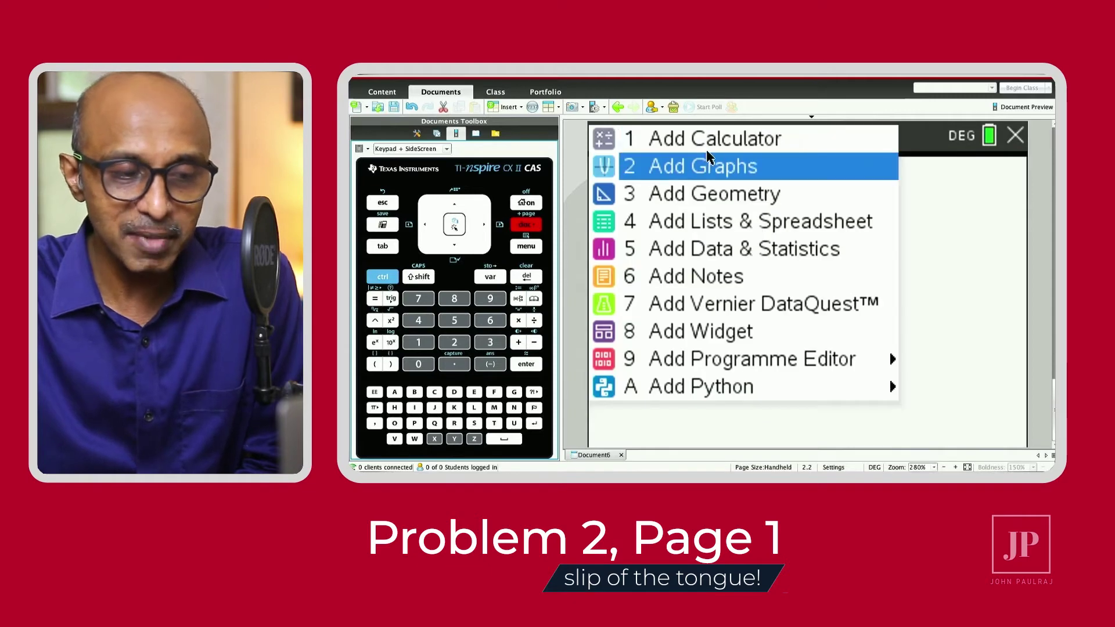
click(708, 167)
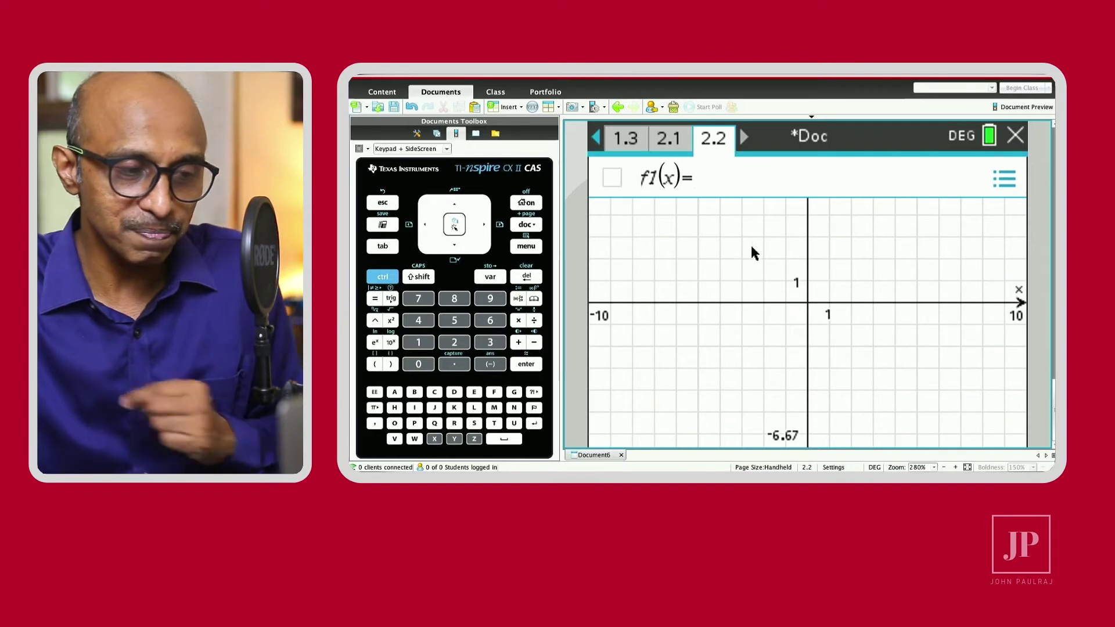
Step back through the pages to calculator page 1.1.
click(595, 139)
click(595, 138)
click(595, 138)
click(595, 138)
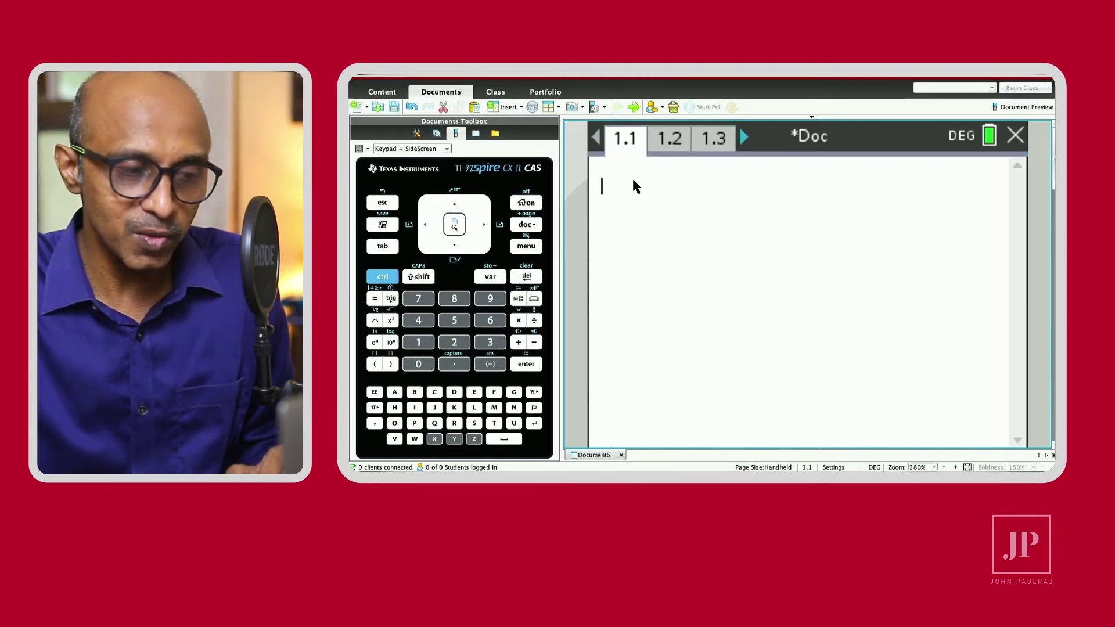
Define f(x):=x^2 on calculator page 1.1.
key(BackSpace)
text((x)
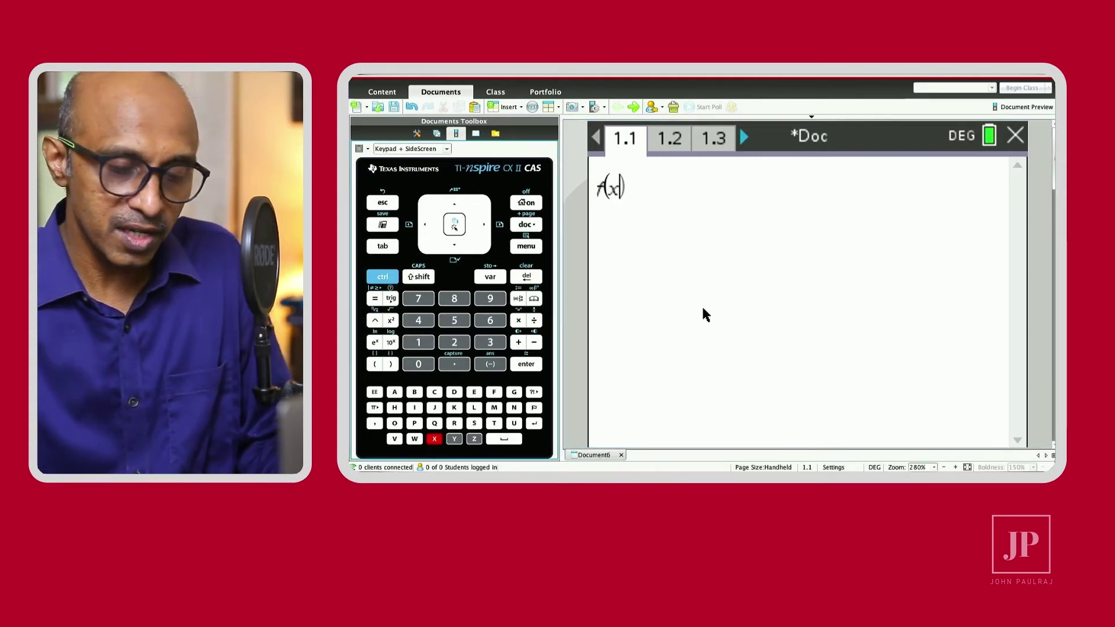
key(Right)
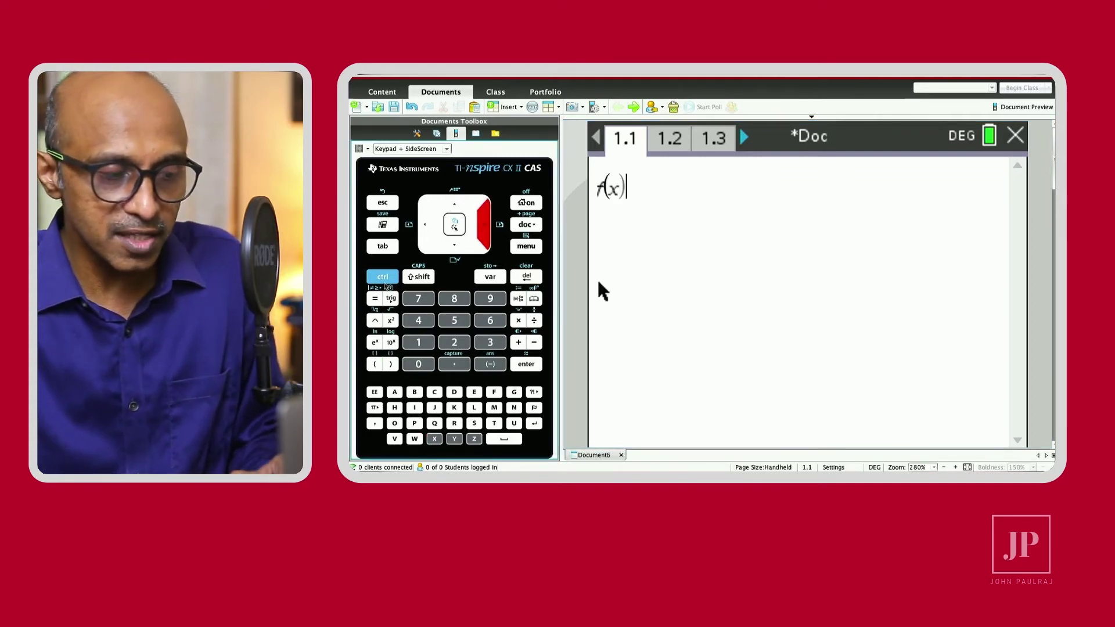
key(ctrl)
text(:=)
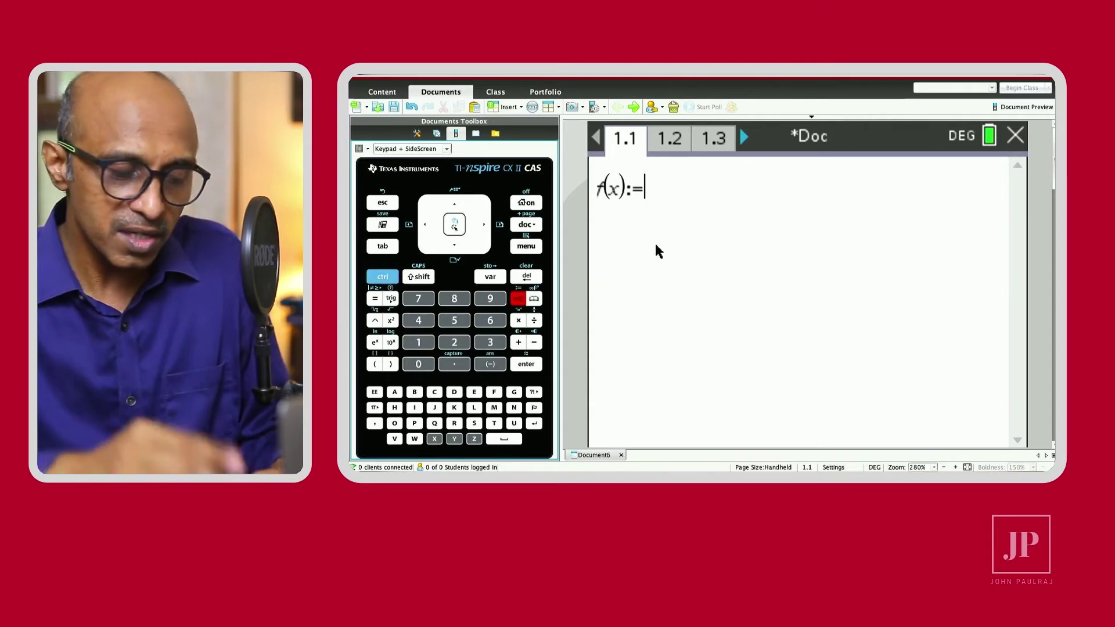
text(x)
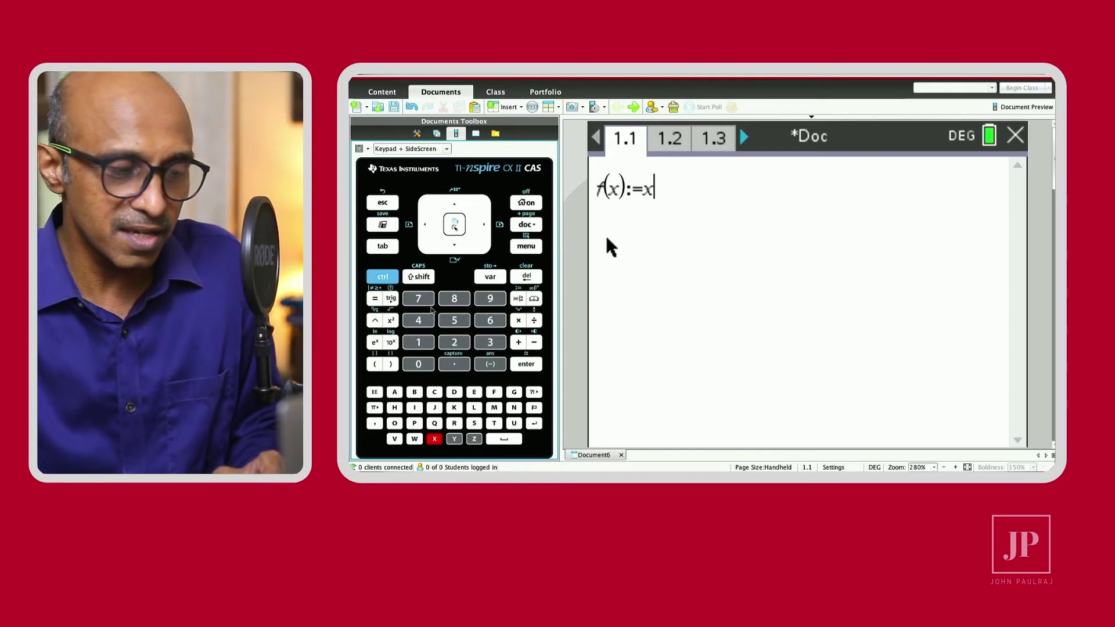
text(^2)
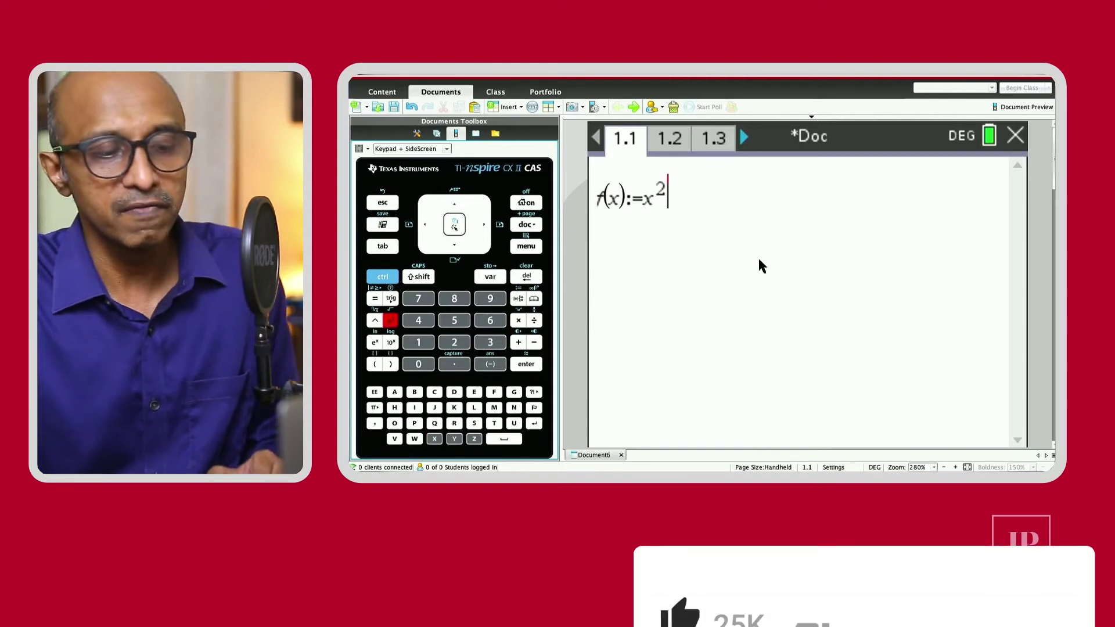
key(Return)
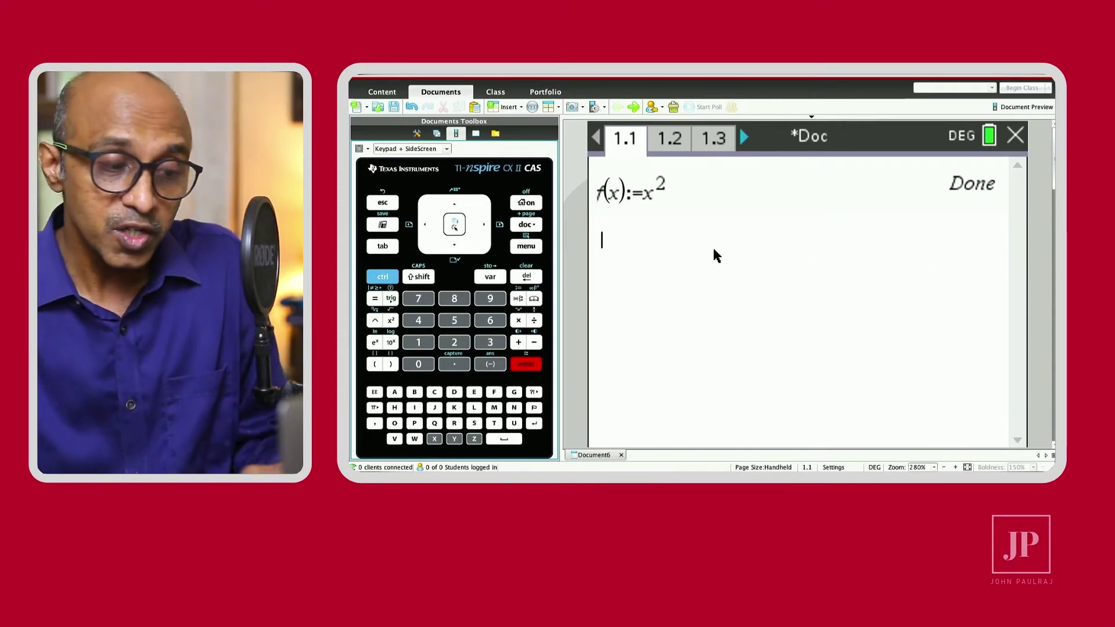
Evaluate f(0.1) and get 0.01.
text(f)
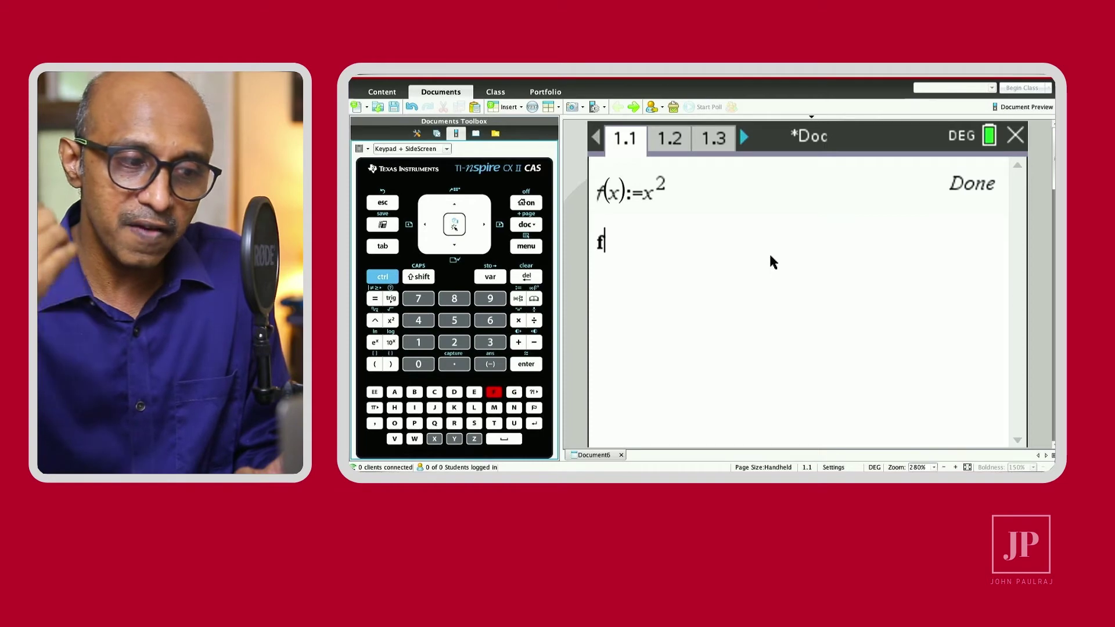
key(BackSpace)
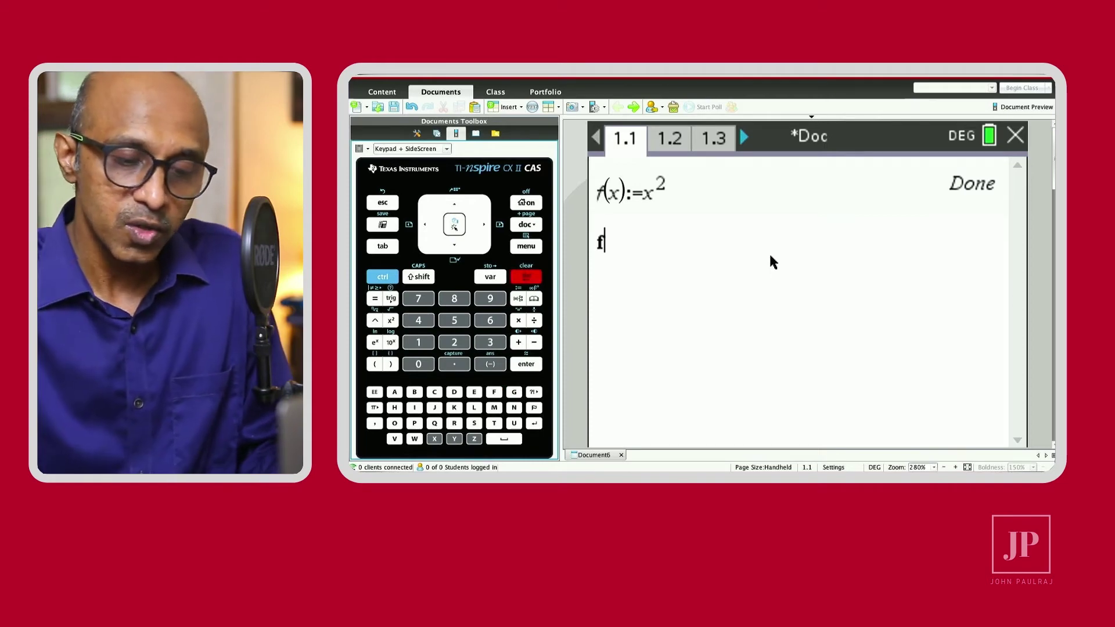
text(()
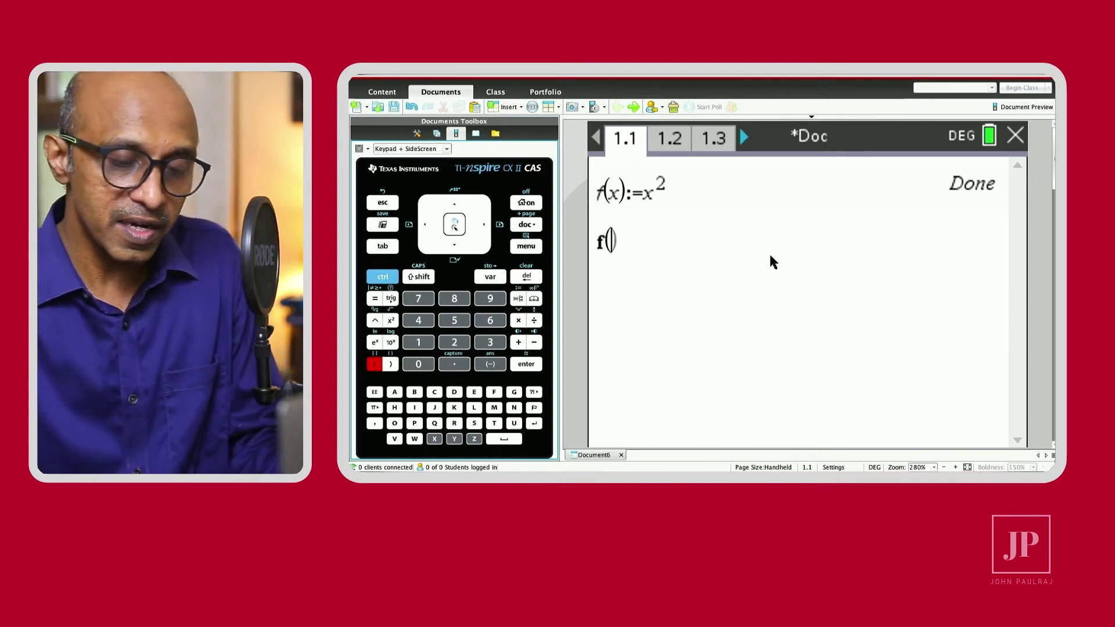
text(0.1)
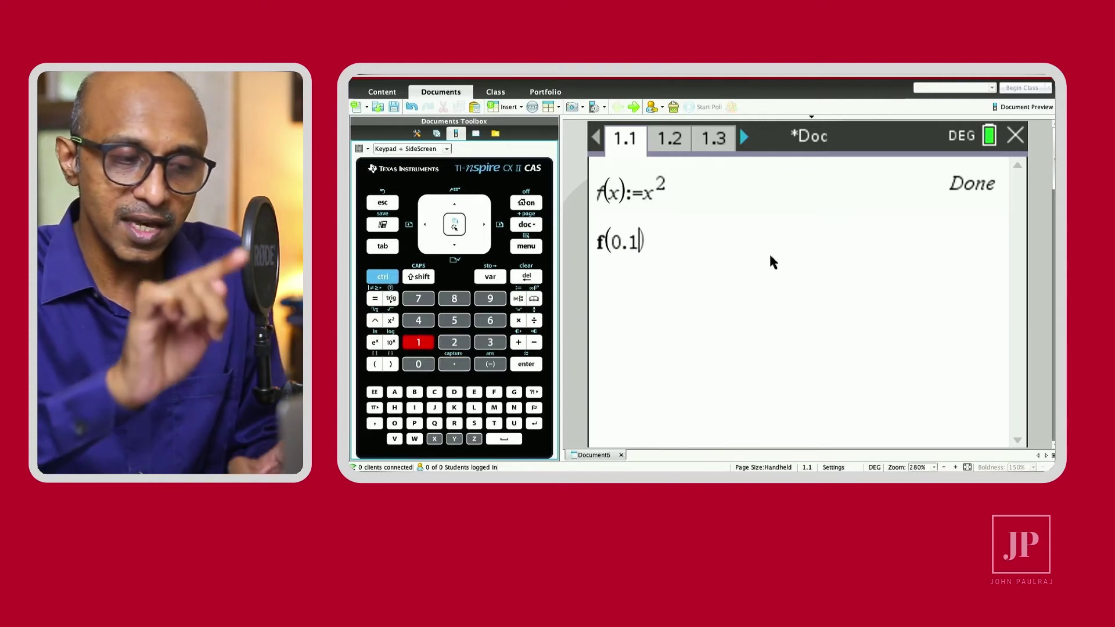
key(Return)
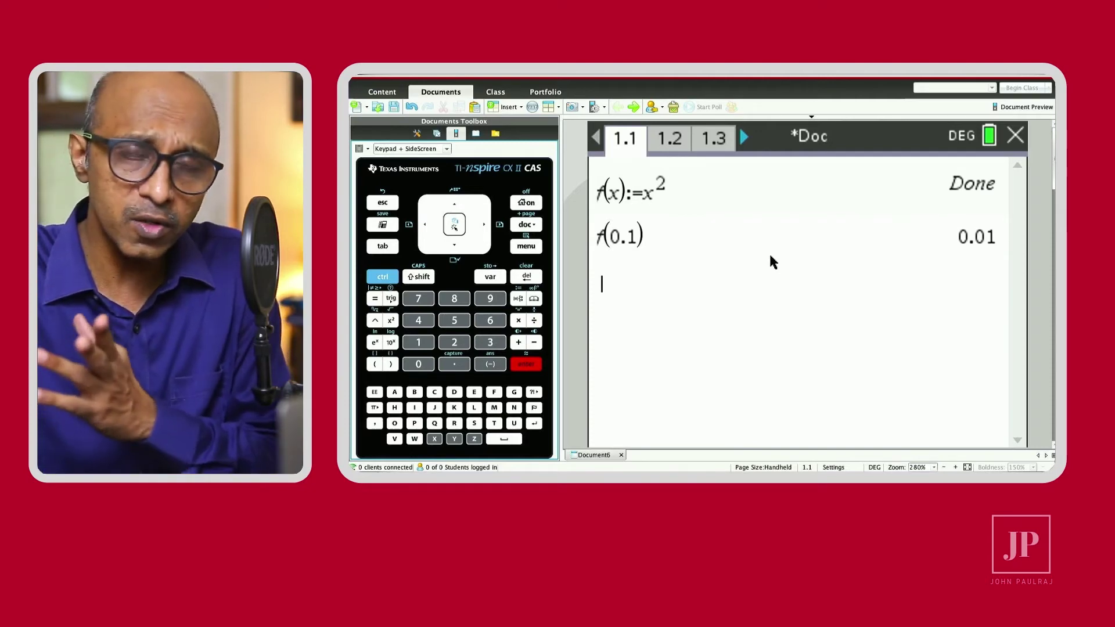
On page 1.2, set f1(x)=f(x) to plot the parabola, then return to page 1.1.
click(670, 142)
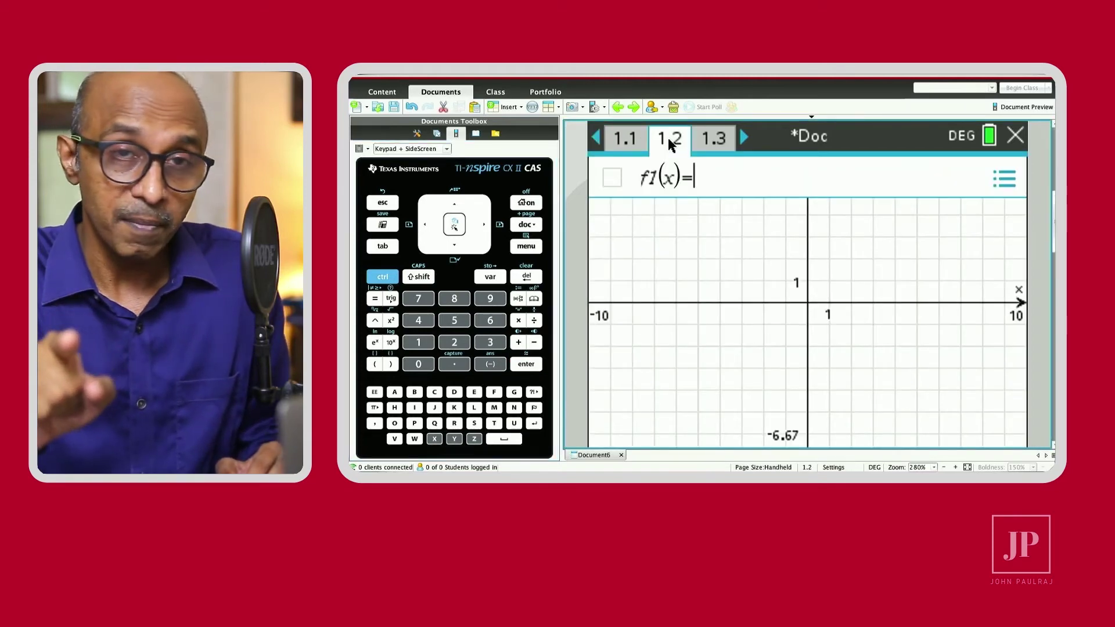
text(f)
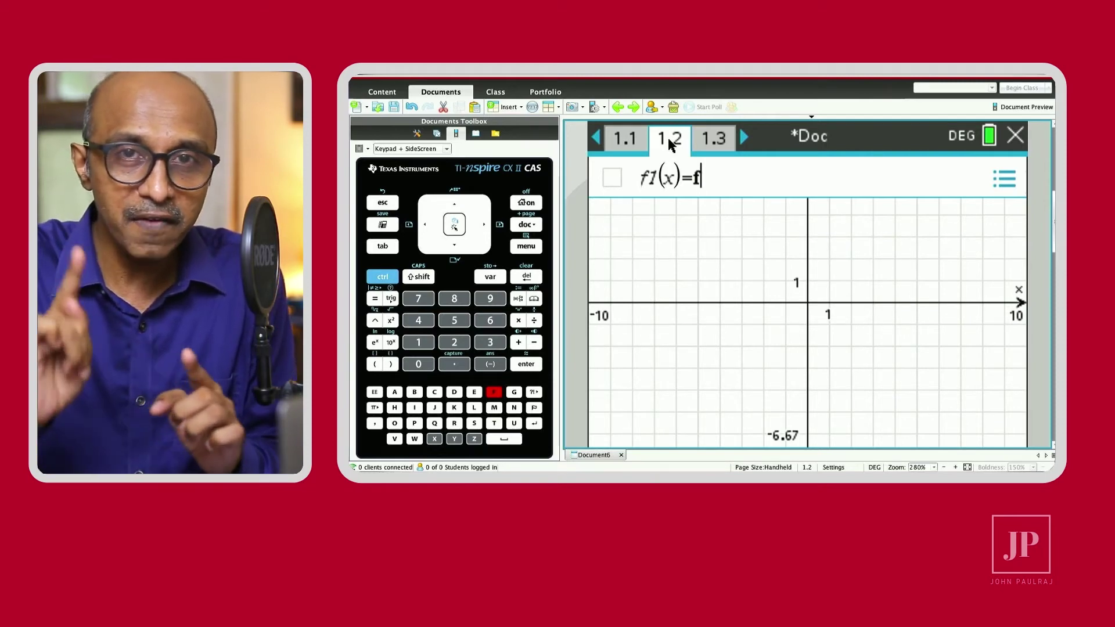
text((x)
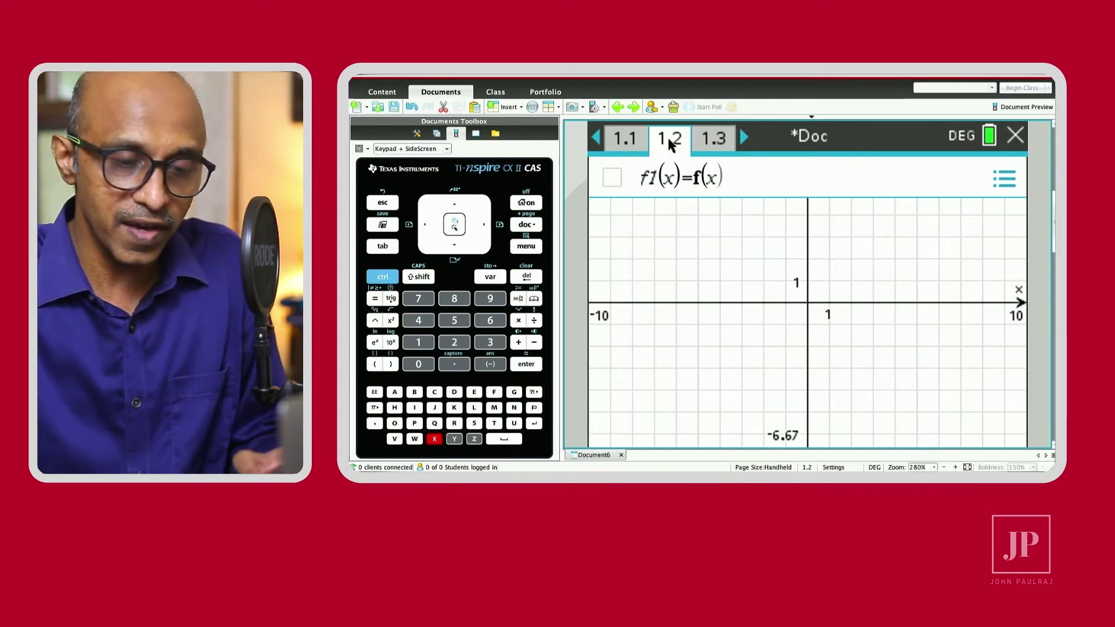
key(Return)
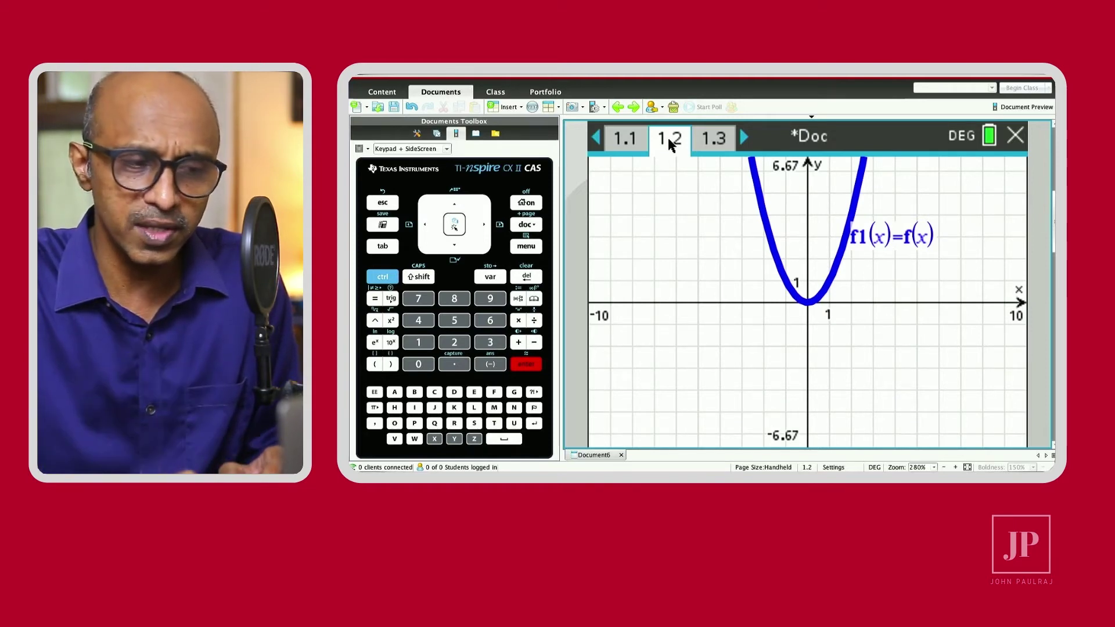
click(626, 138)
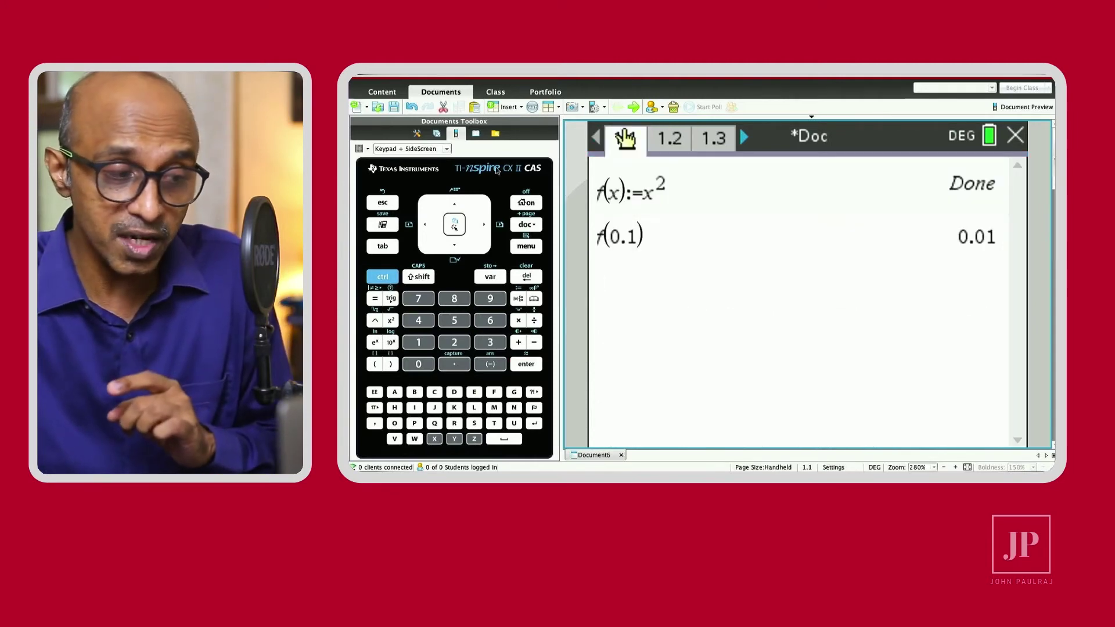
Recall f(x):=x^2 from the history into the entry line and place the caret after x^2.
click(455, 203)
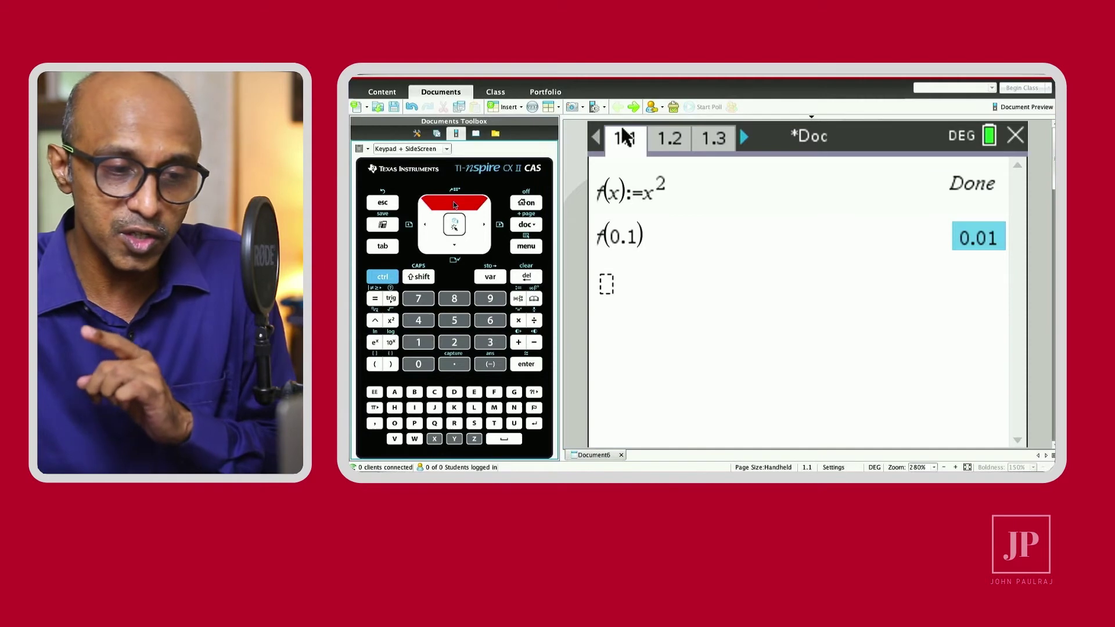
click(453, 201)
click(453, 201)
click(453, 201)
key(Return)
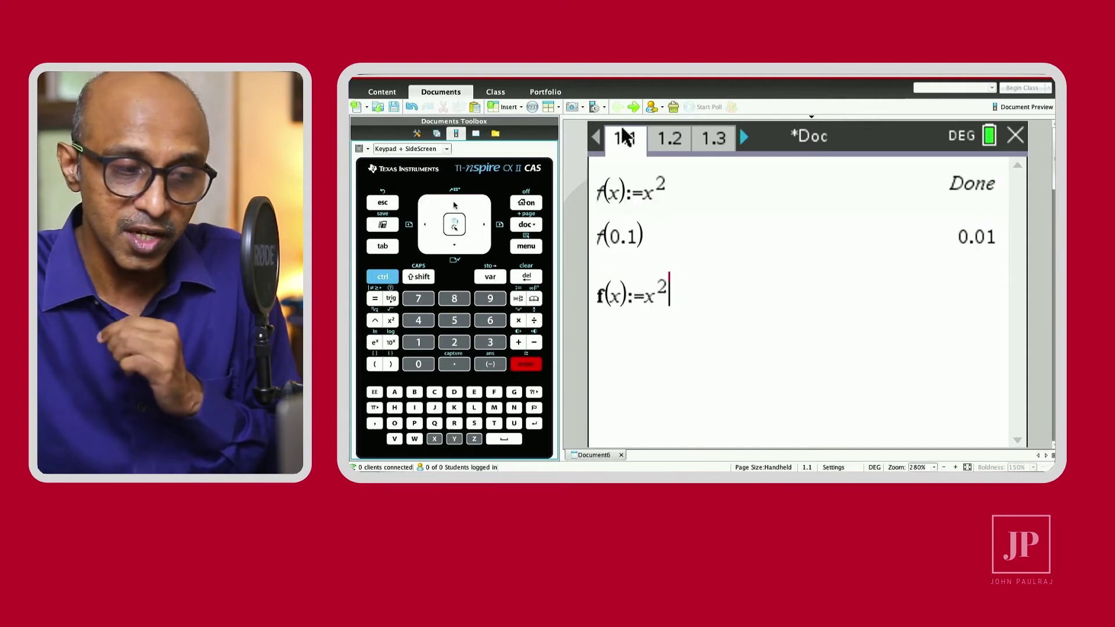
click(655, 296)
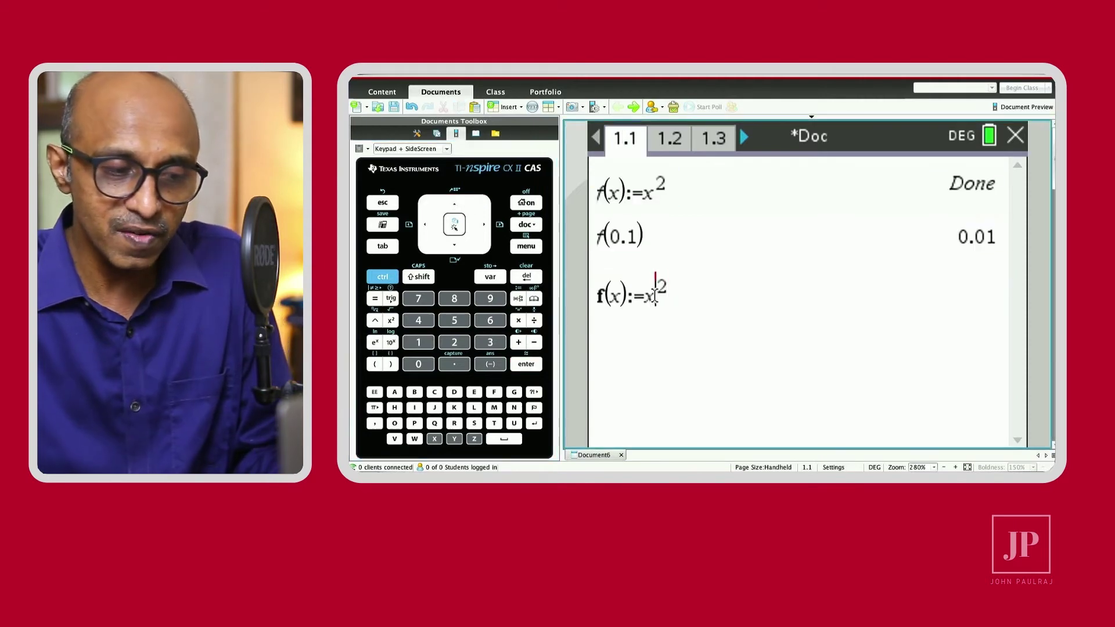
key(BackSpace)
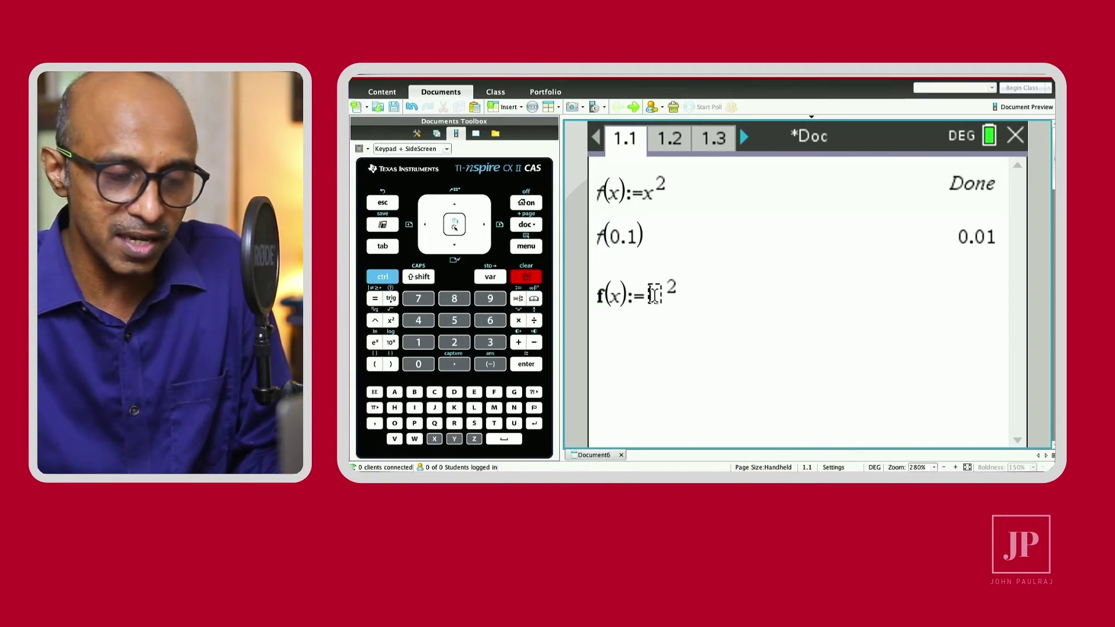
text(x)
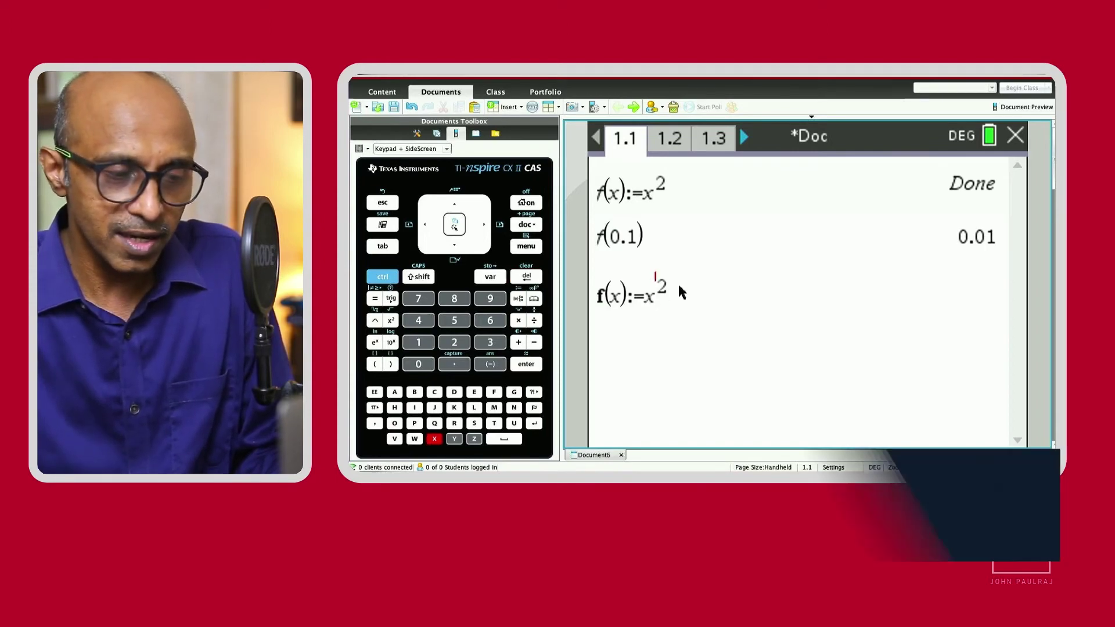
key(Right)
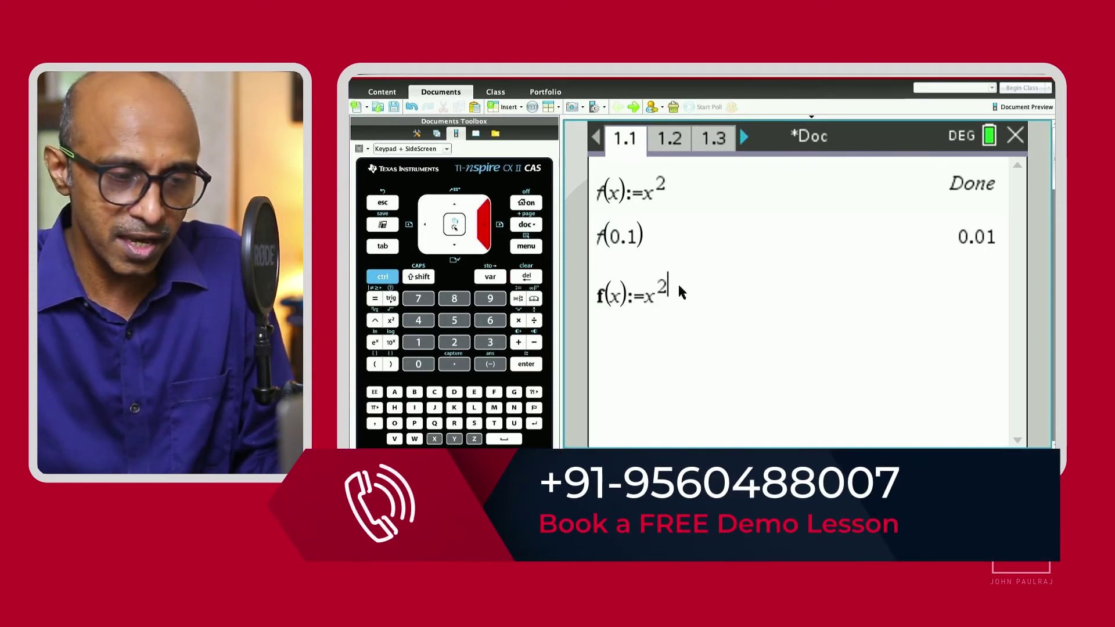
Append −3·x^4 to redefine f(x):=x^2−3·x^4, execute it, and go to graph page 1.2.
click(534, 344)
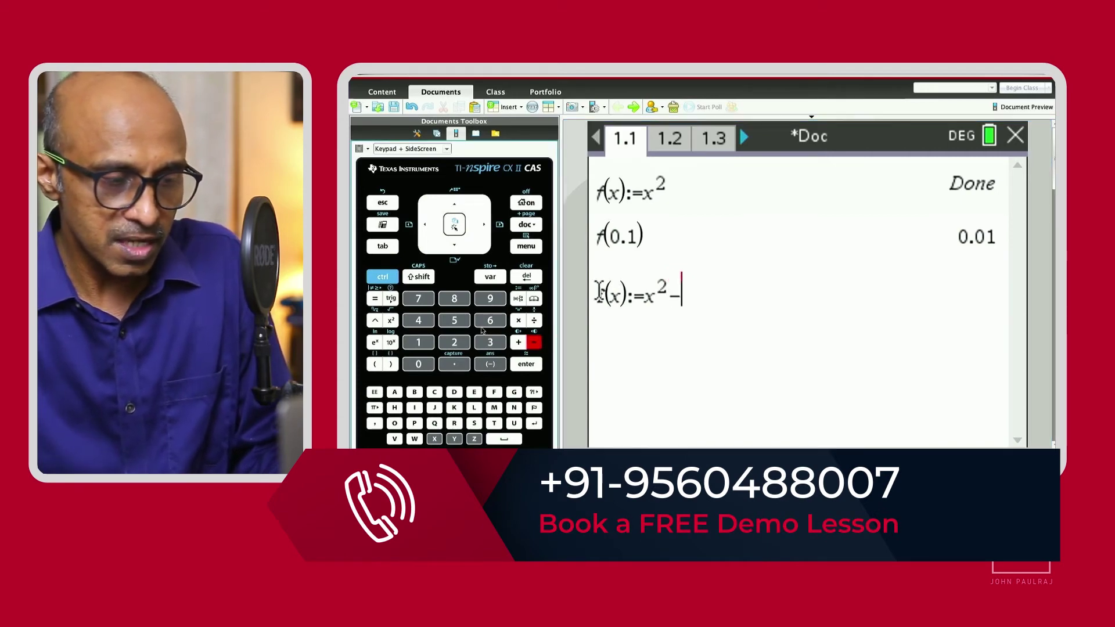
click(490, 346)
click(519, 321)
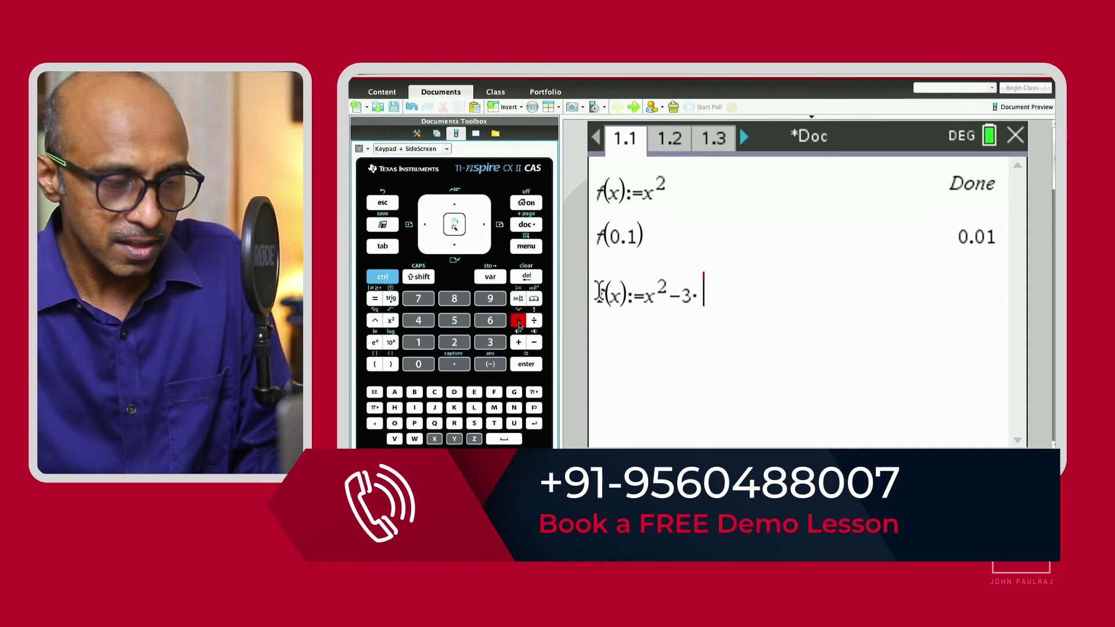
text(x)
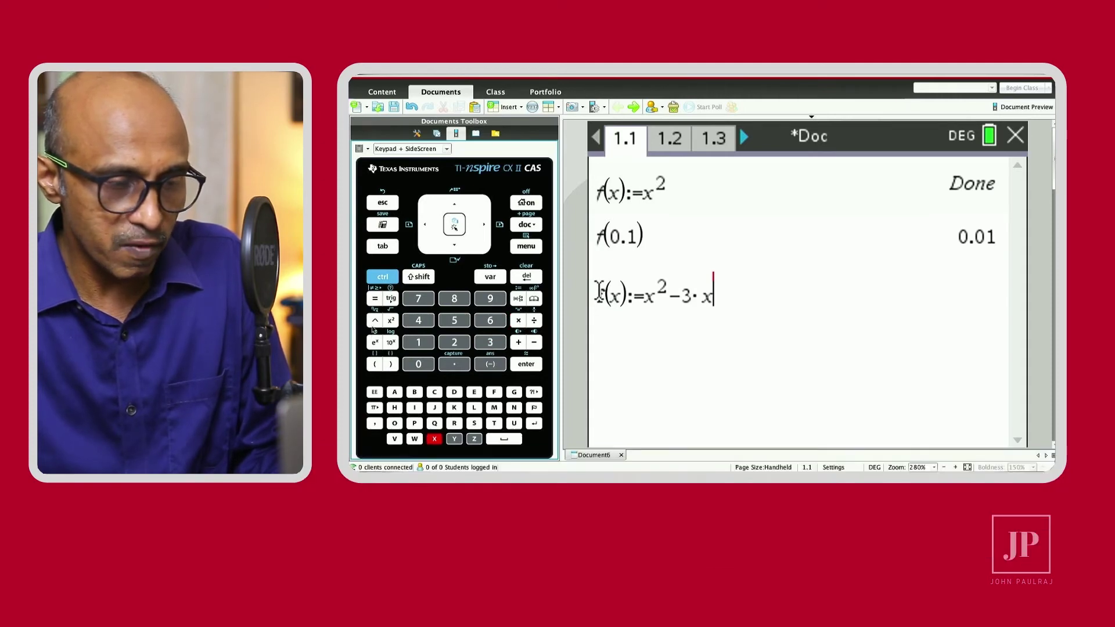
click(374, 324)
text(4)
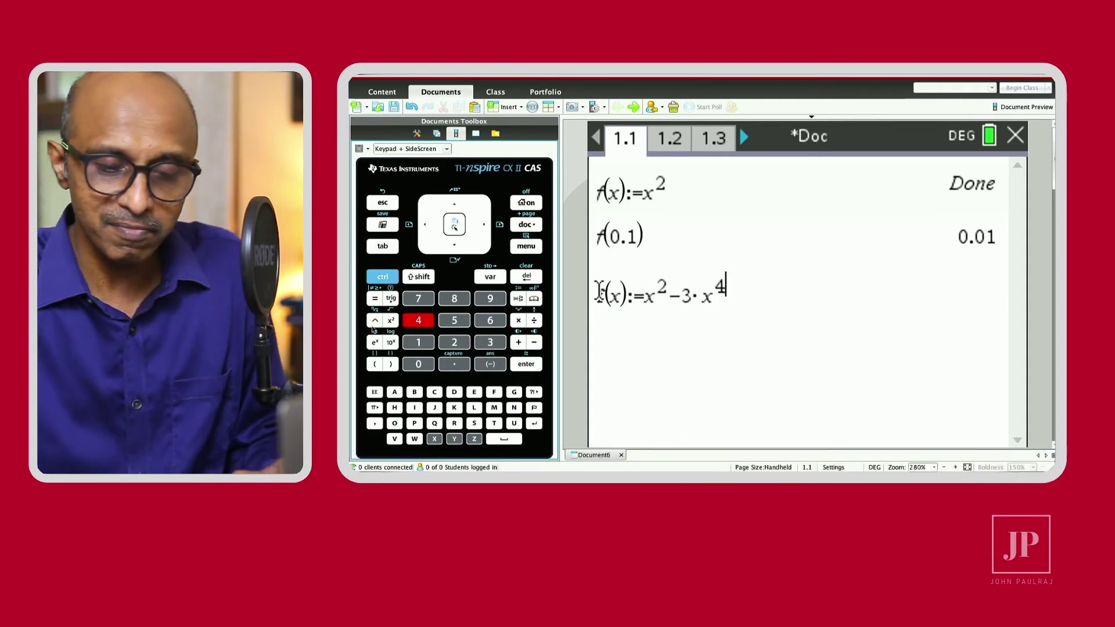
key(Right)
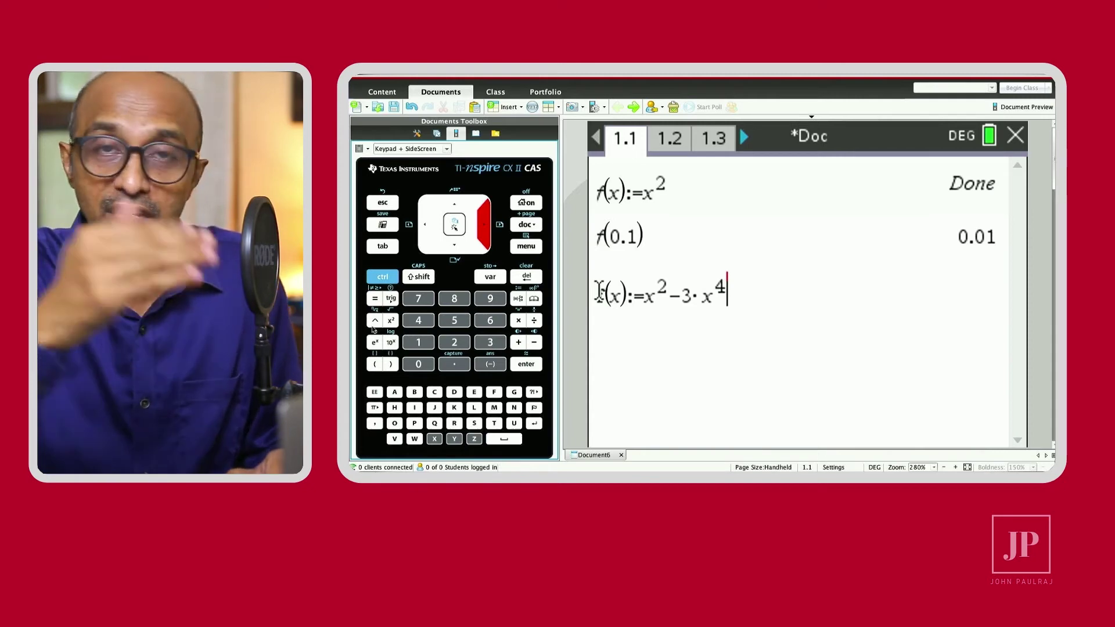
key(Return)
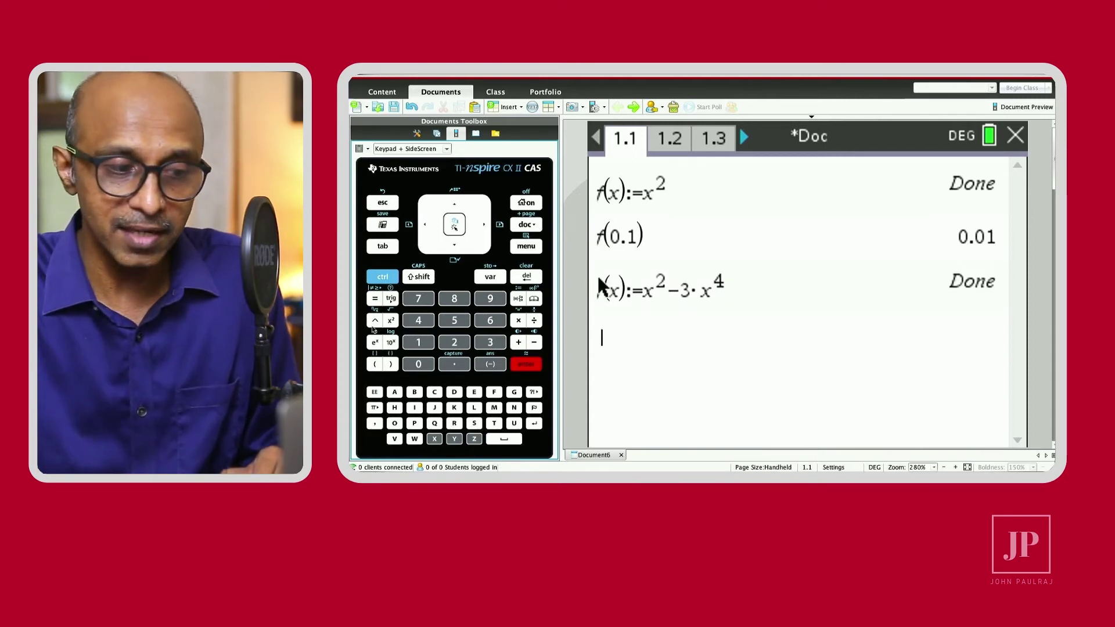
click(741, 360)
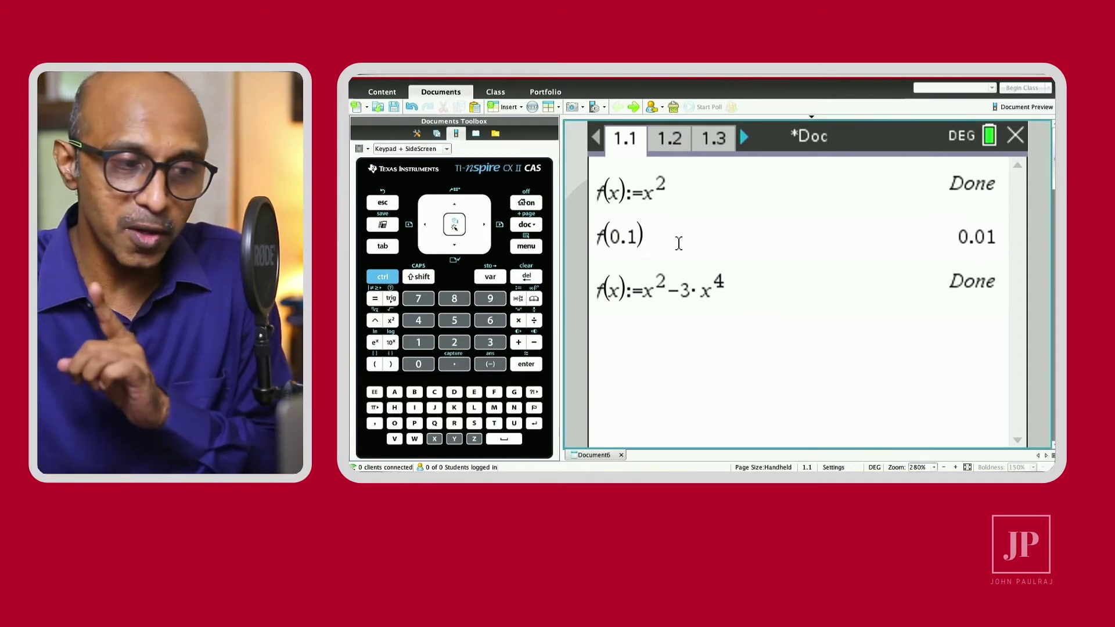
click(671, 138)
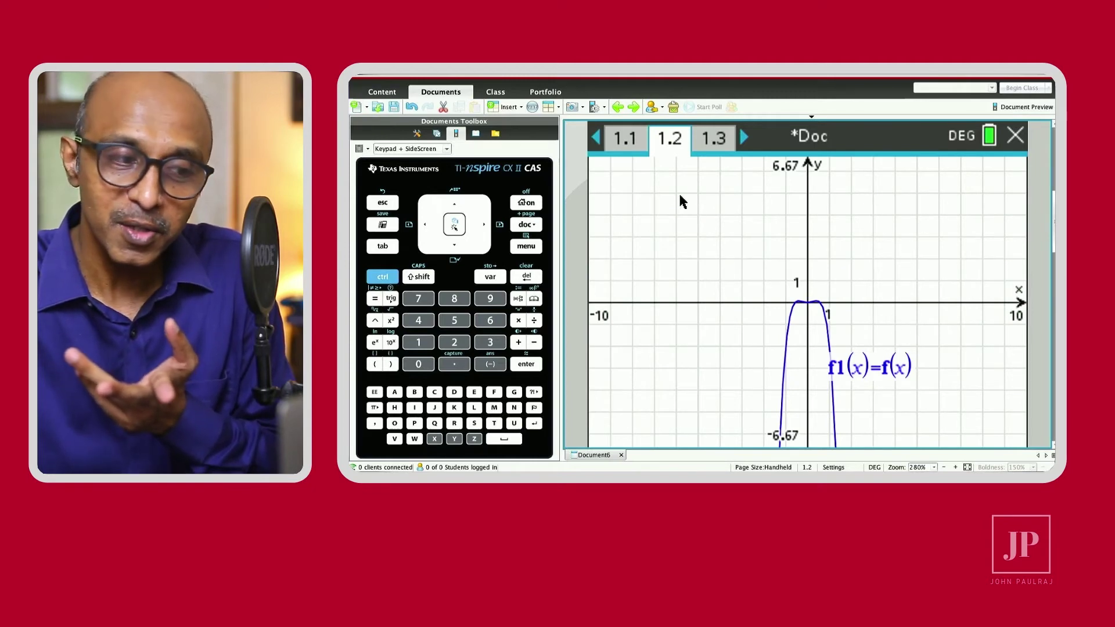
Go back to calculator page 1.1, then return to the redrawn graph on page 1.2.
click(626, 139)
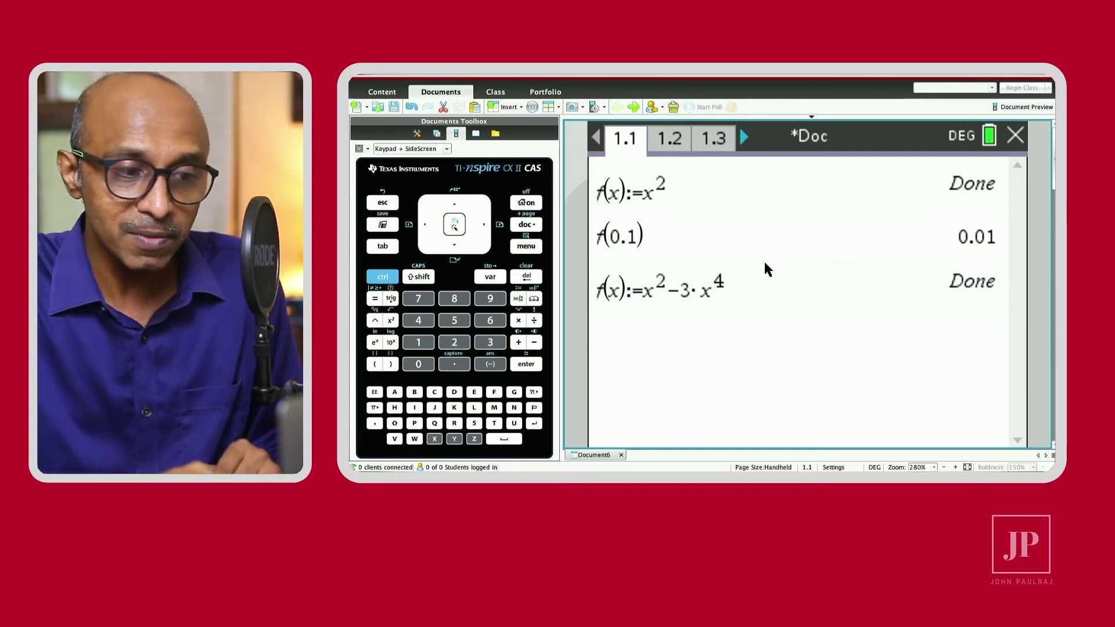
click(745, 138)
Move to calculator page 2.1 and enter f(x):= there.
click(744, 138)
click(744, 138)
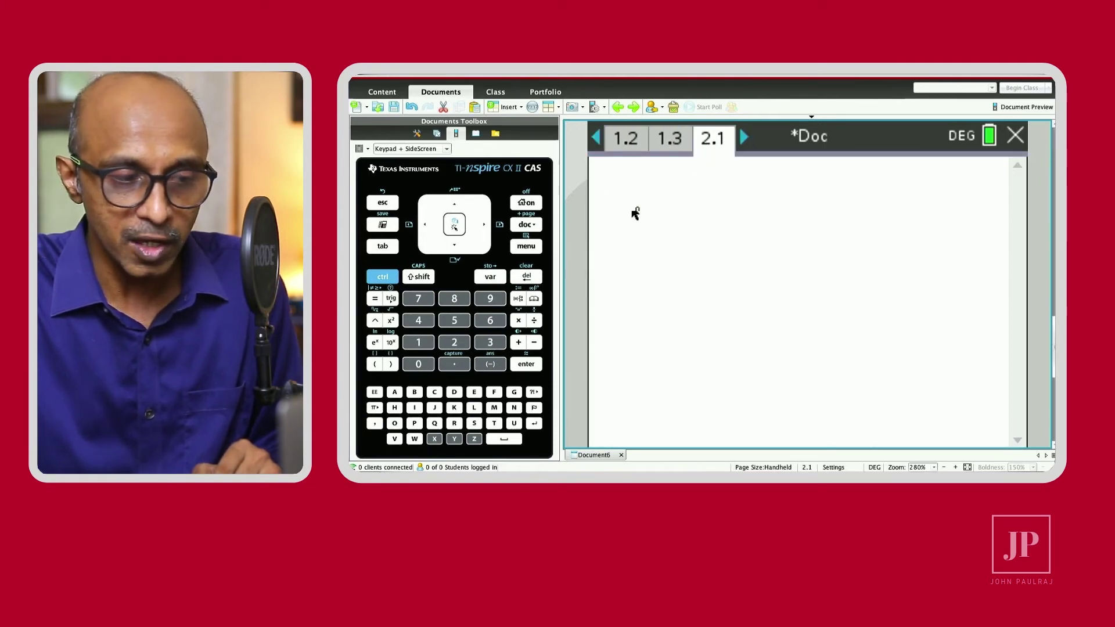
key(BackSpace)
text(f)
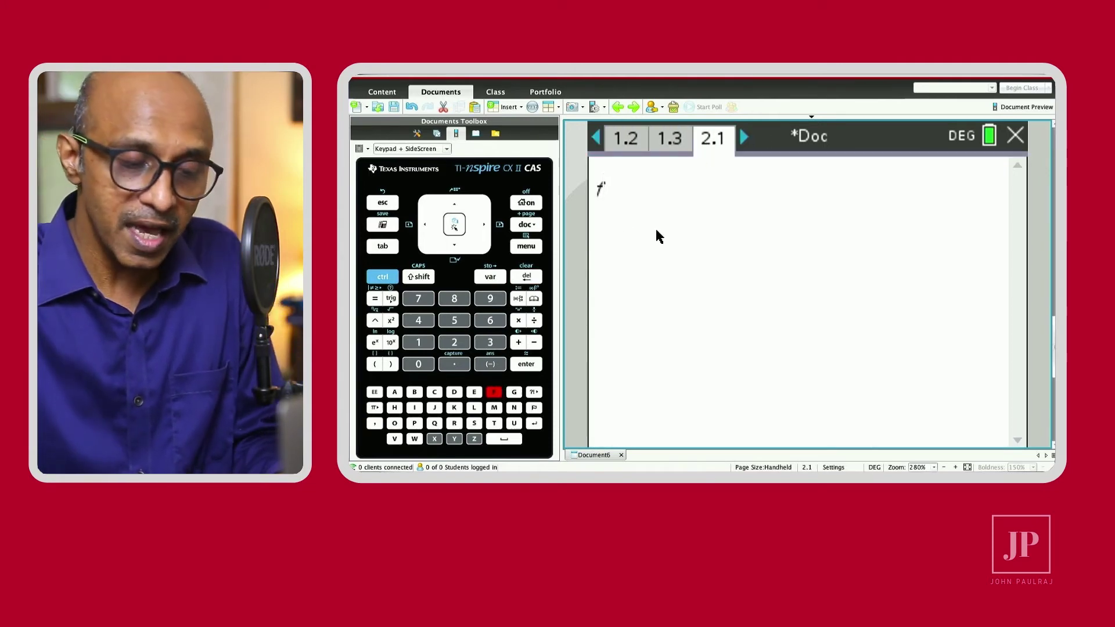
text(()
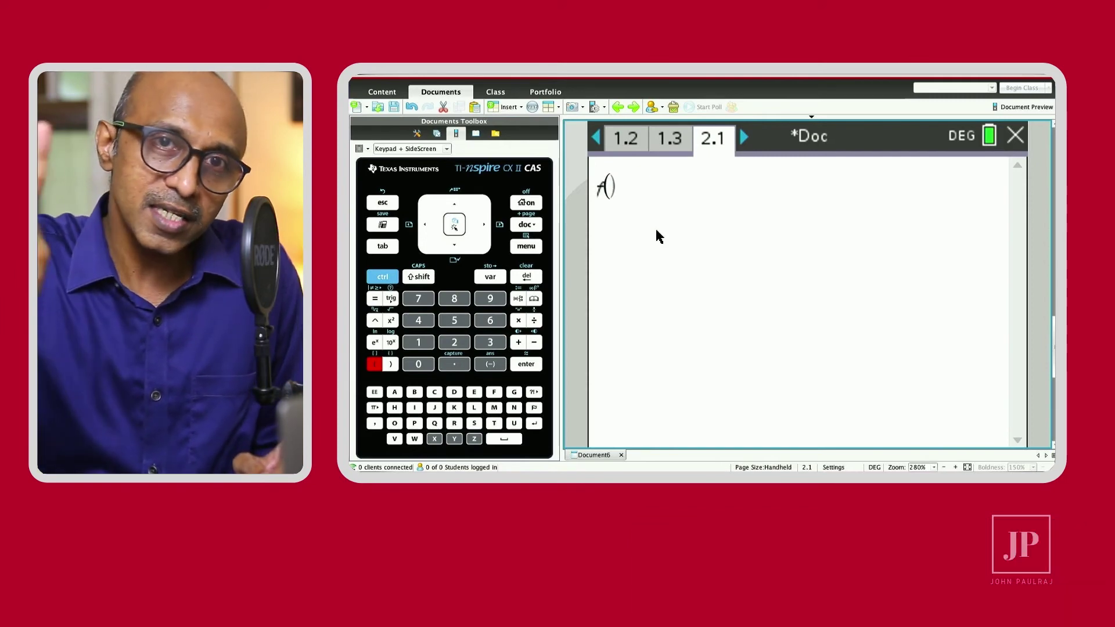
text(x)
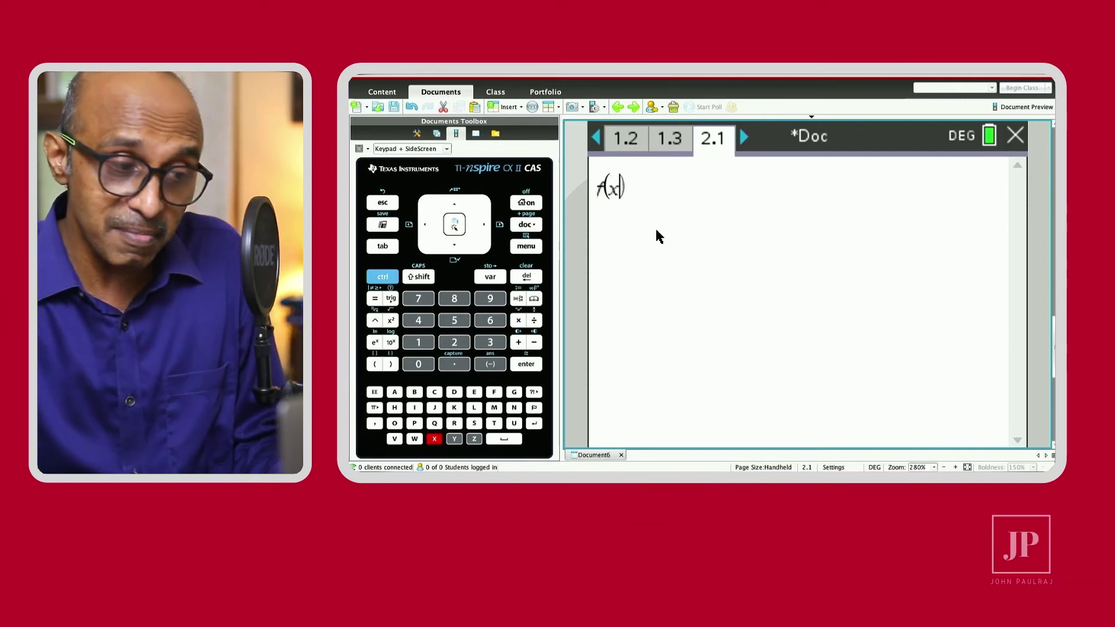
key(Right)
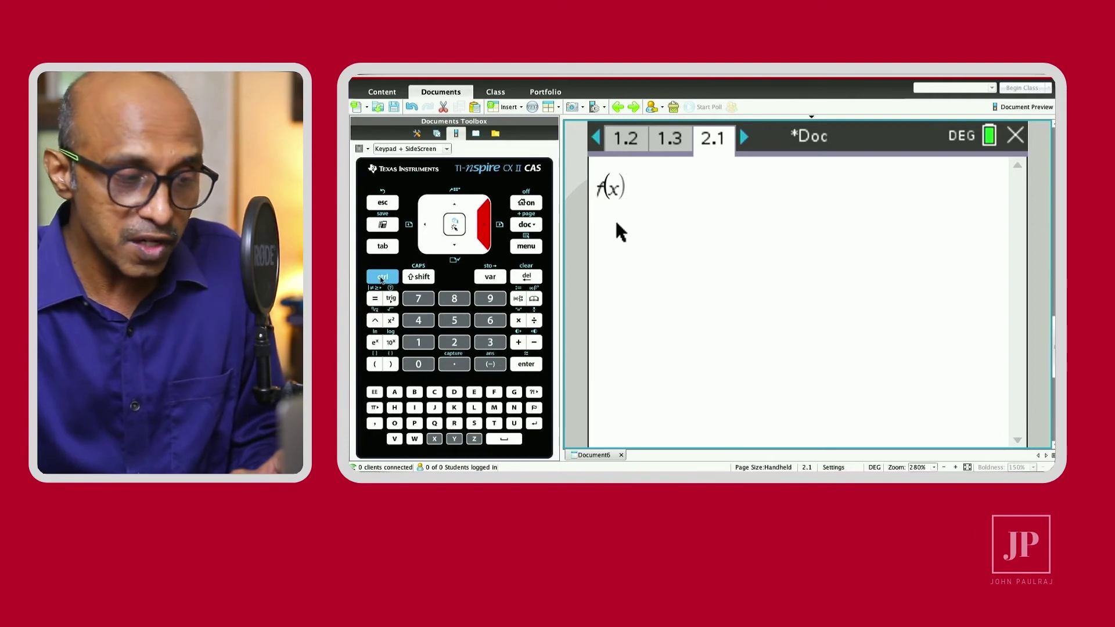
key(ctrl)
click(521, 300)
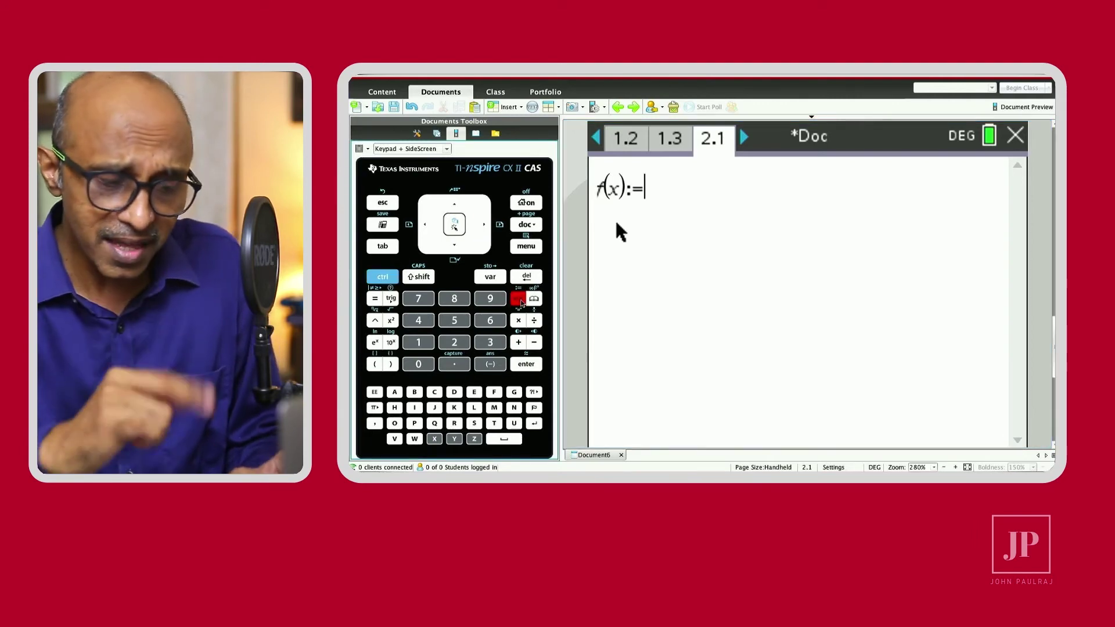
Complete the definition as the fraction x/(2x−1), execute it, and start typing f(0.1).
key(ctrl)
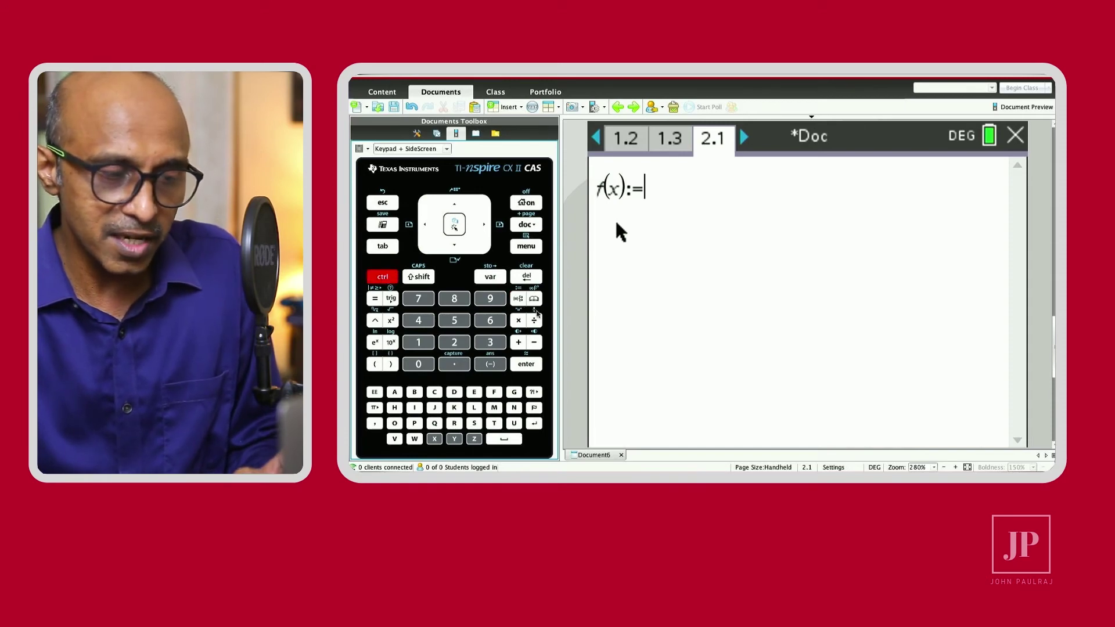
click(534, 318)
text(x/)
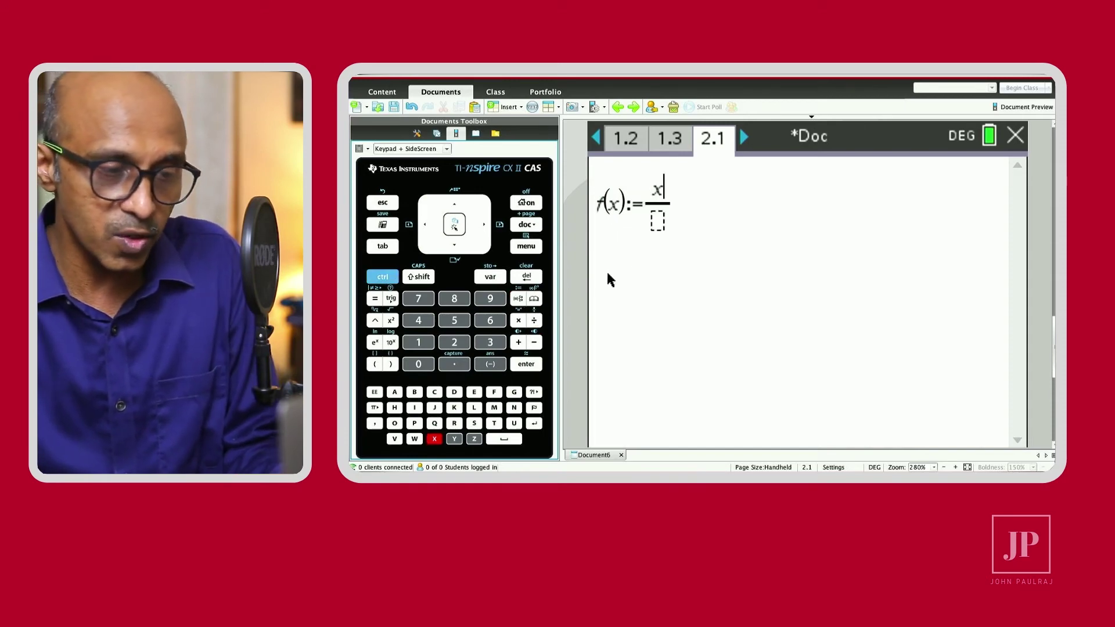
click(655, 226)
text(2)
text(x-1)
key(Right)
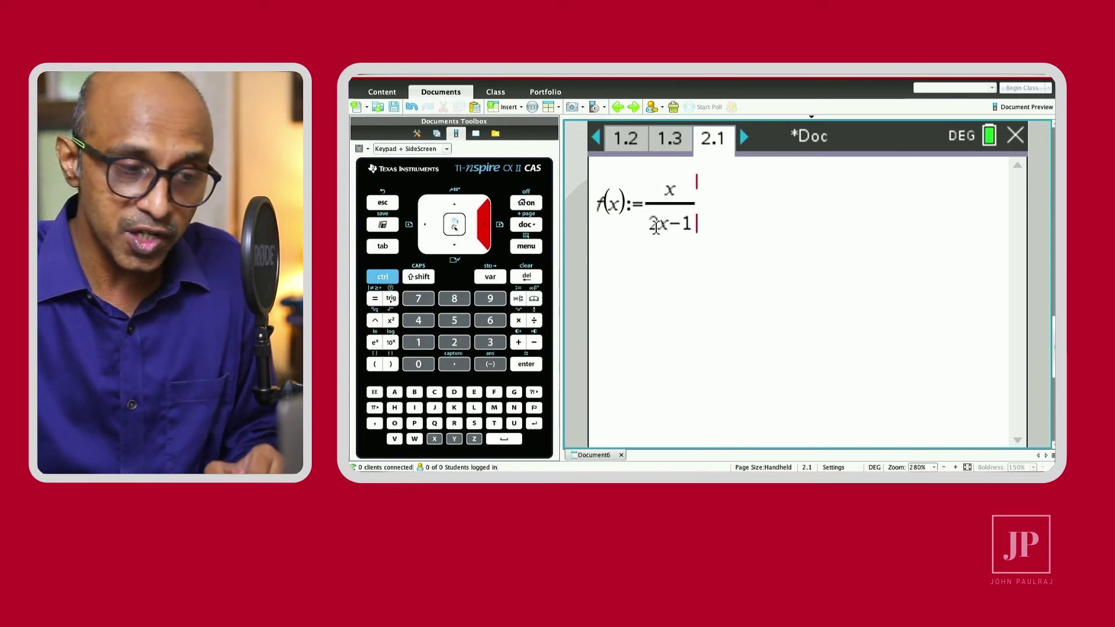
key(Return)
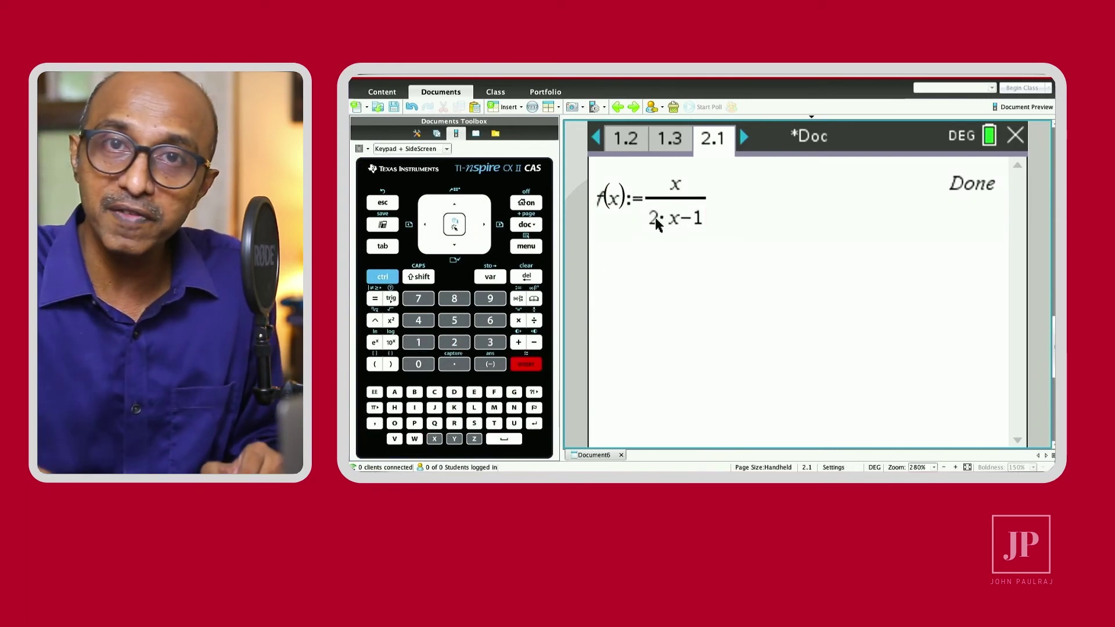
text(f(0.)
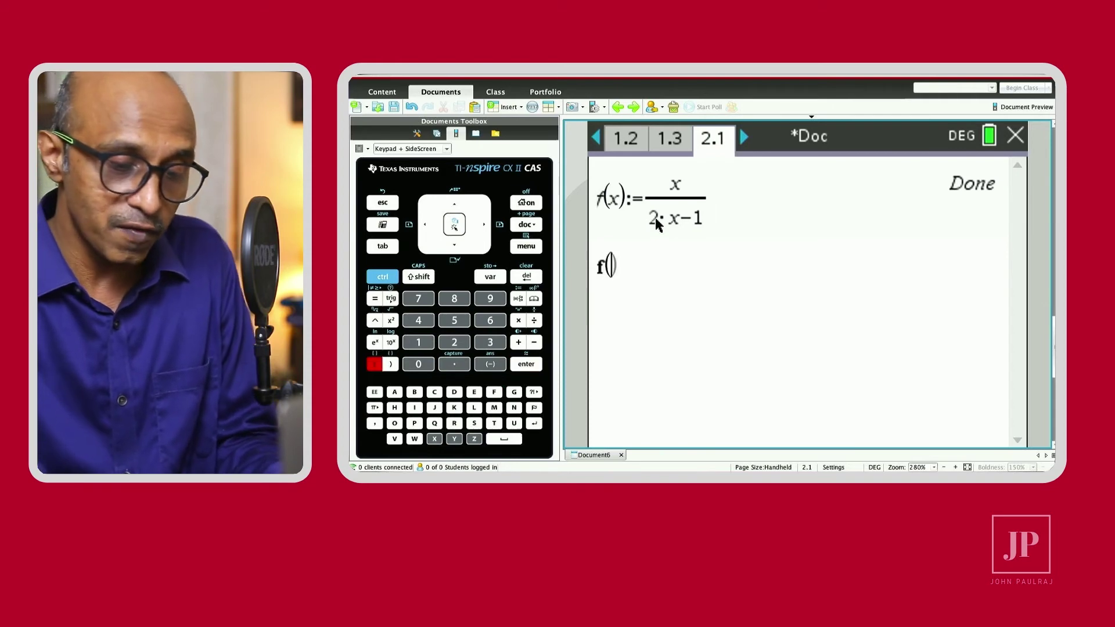
text(1)
Evaluate f(0.1) on page 2.1 with problem 2's definition, giving -0.125.
key(Return)
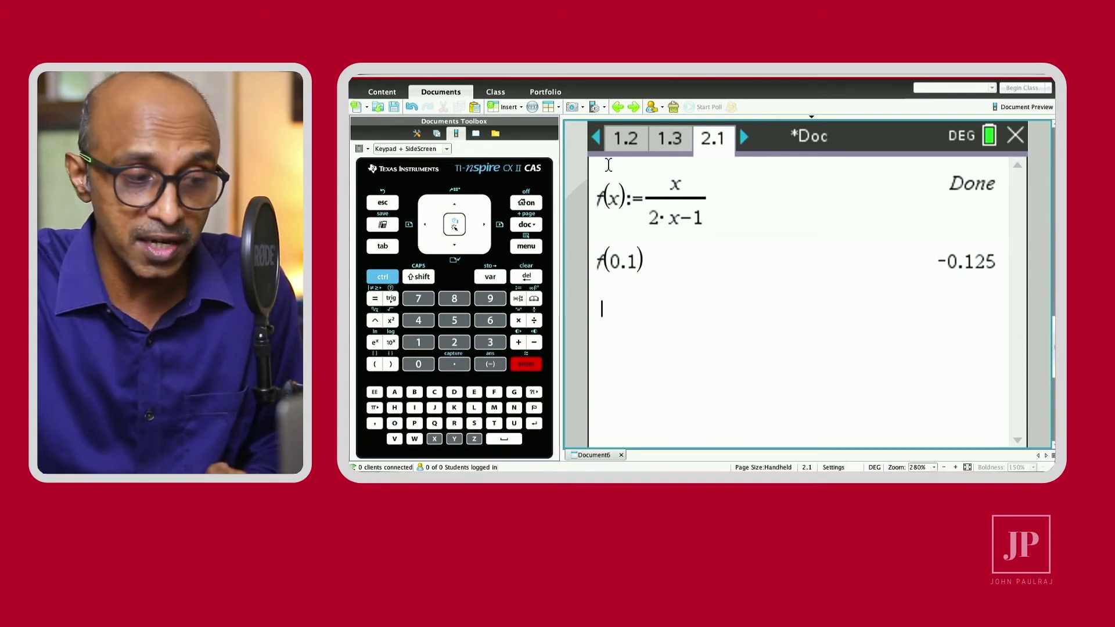
click(538, 226)
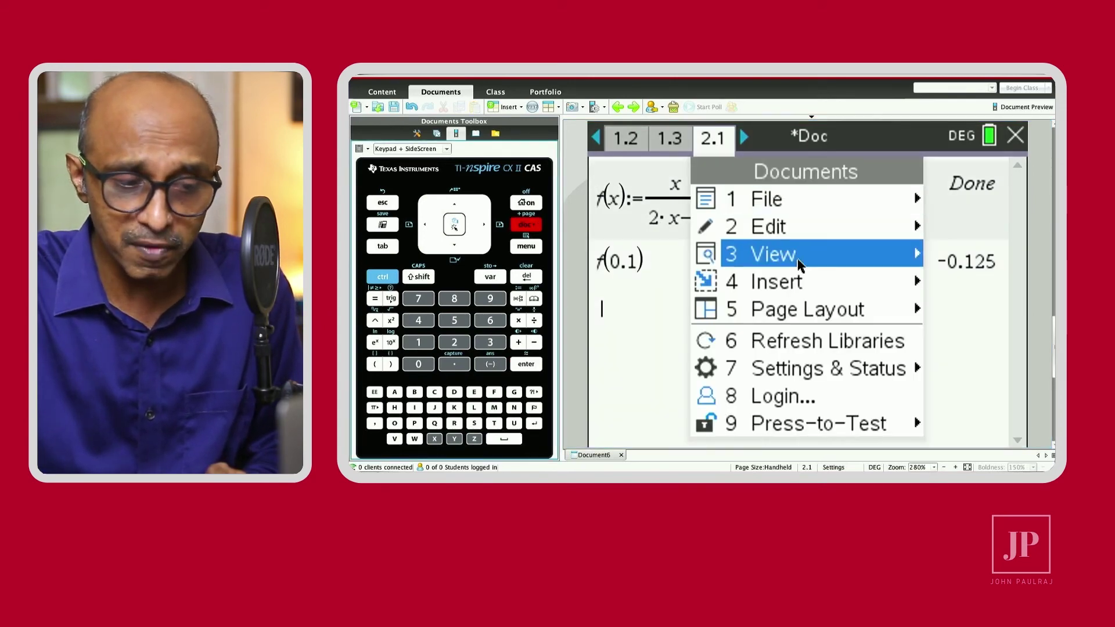
Insert problem 3 into Document6 with an empty calculator page 3.1.
mouse_move(811, 283)
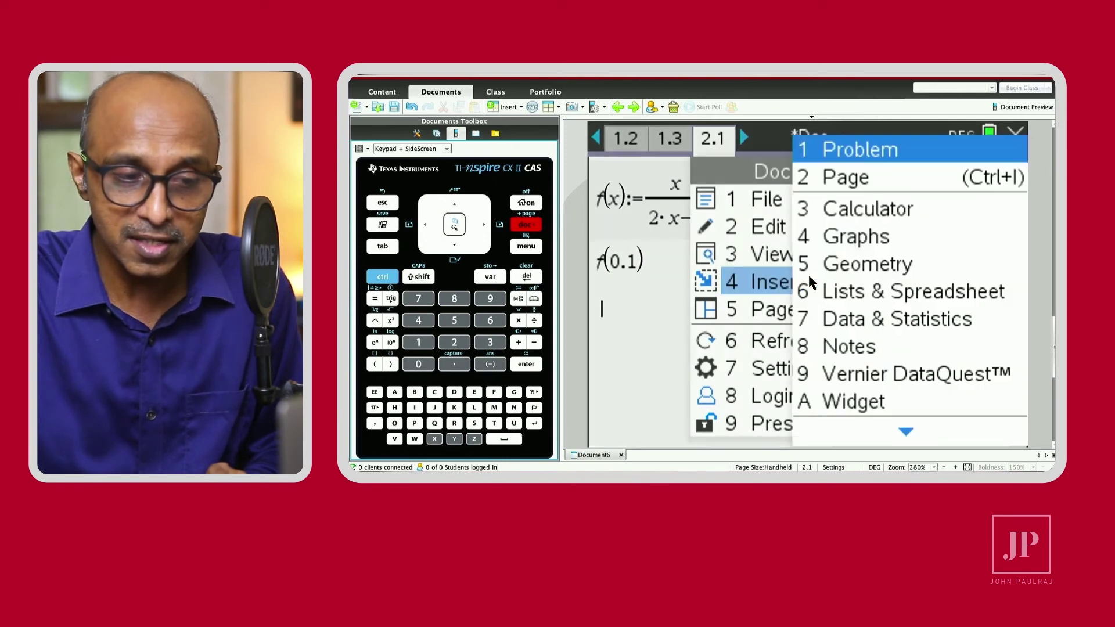
click(908, 152)
click(821, 143)
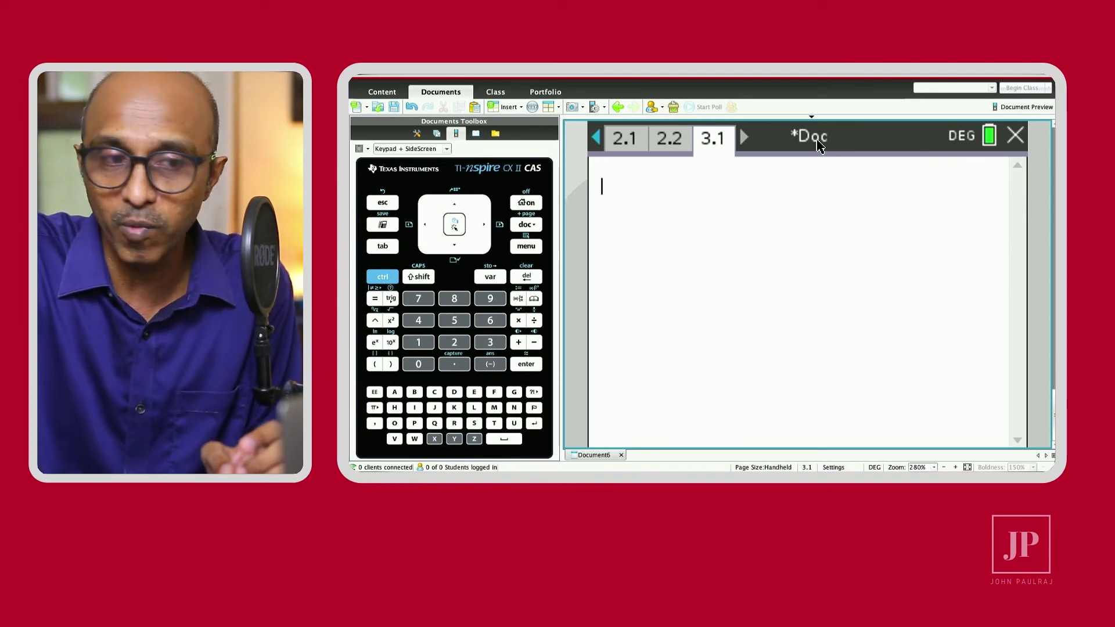
Plot f1(x)=f(x) on graph page 2.2, showing the x/(2·x−1) curve and asymptotes.
click(629, 143)
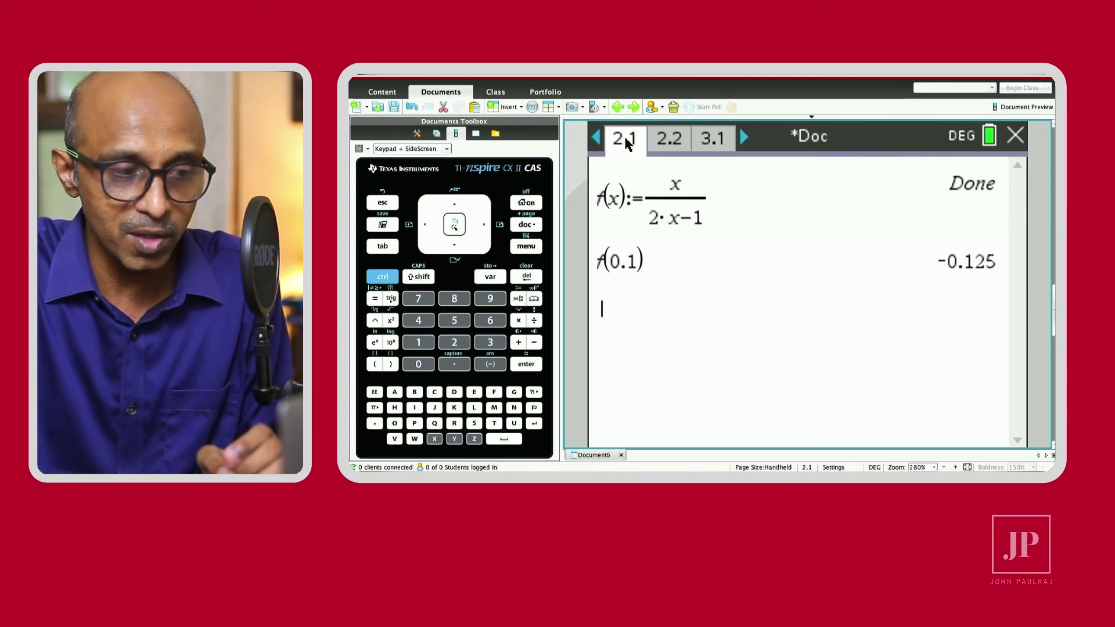
click(668, 142)
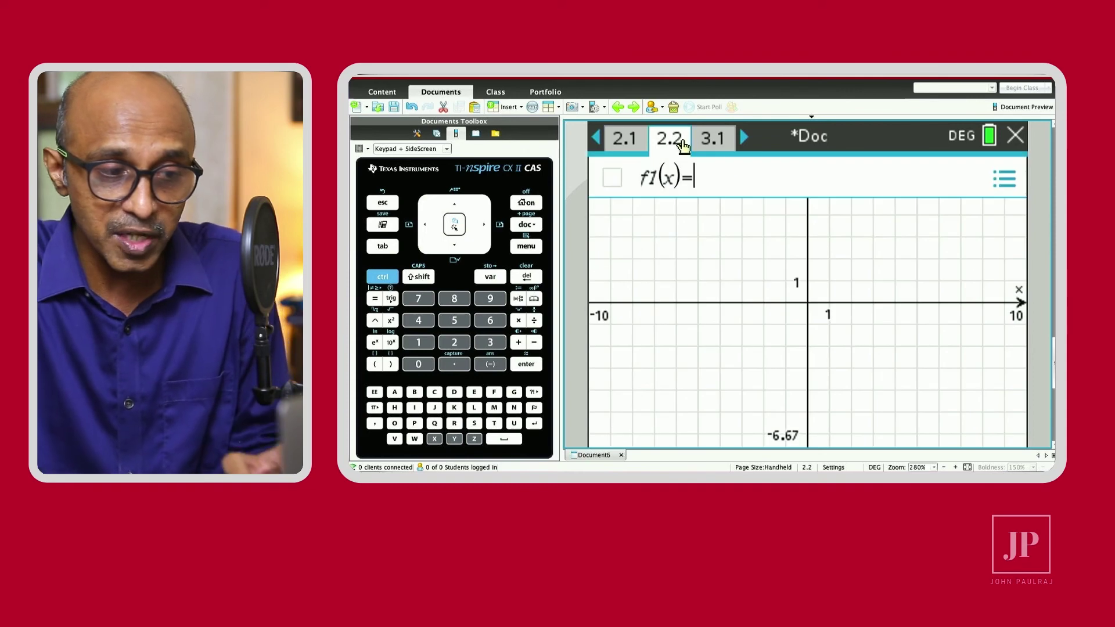
text(f(x)
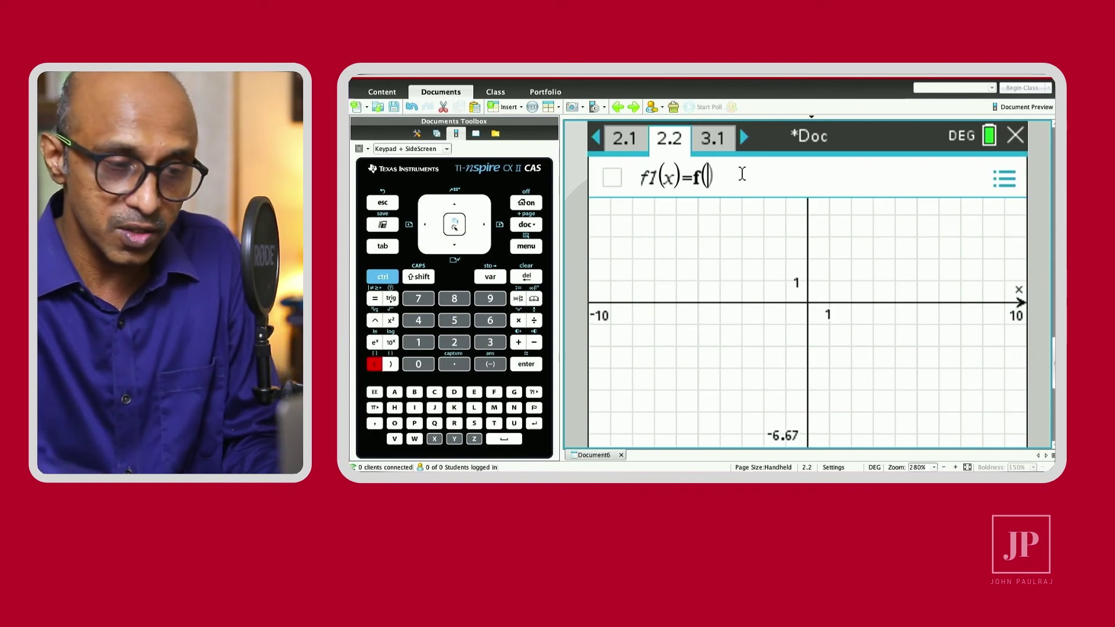
key(Return)
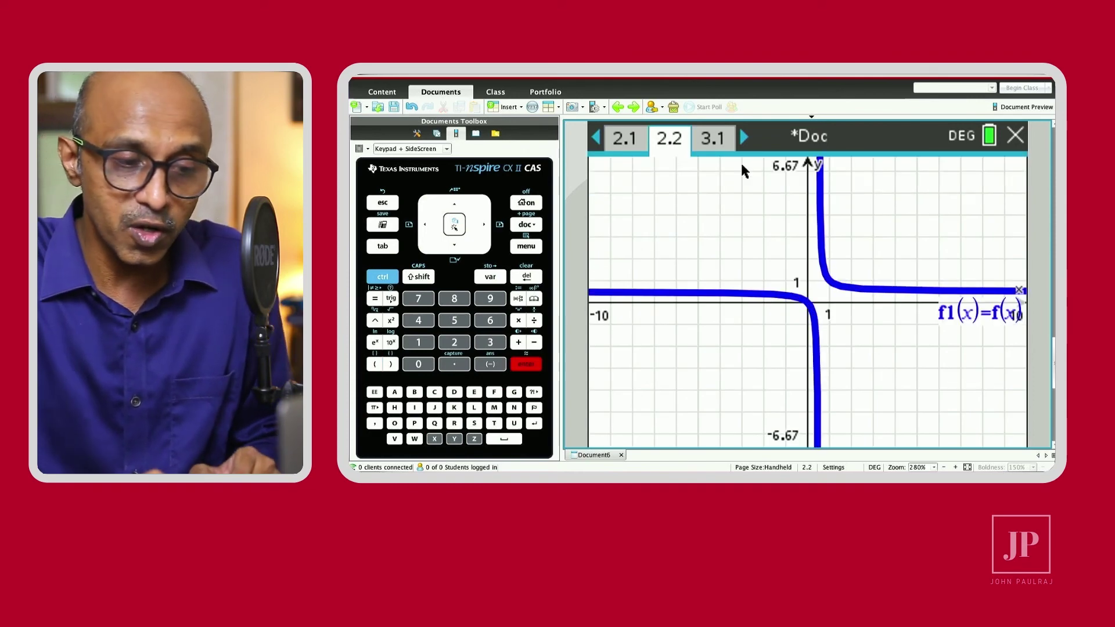